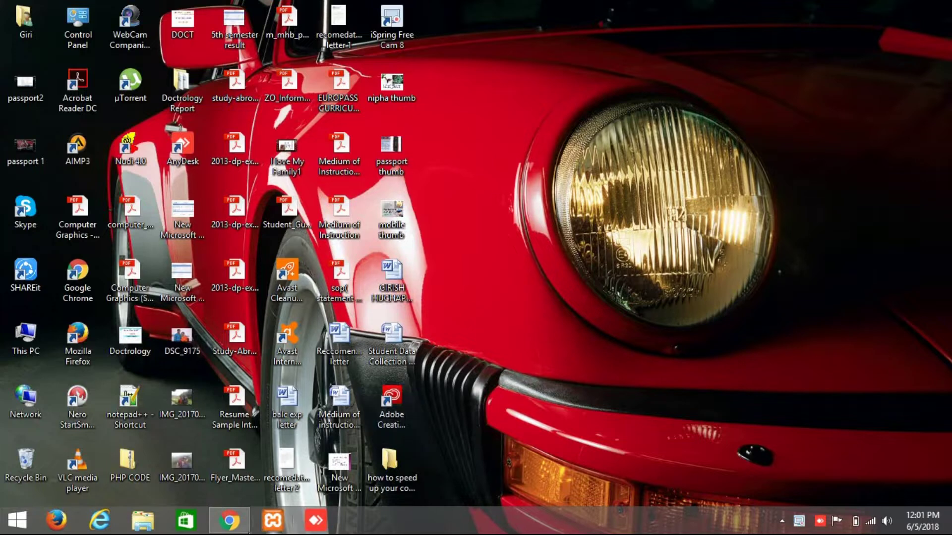
# Search Google for 'passport seva' in a new Chrome tab and open the Passport Seva Home result.
pyautogui.click(230, 520)
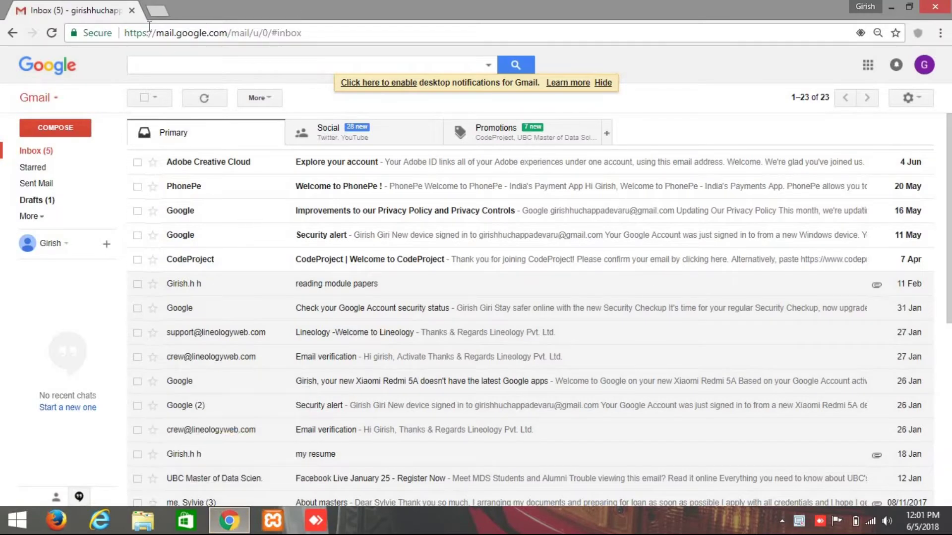
pyautogui.click(157, 11)
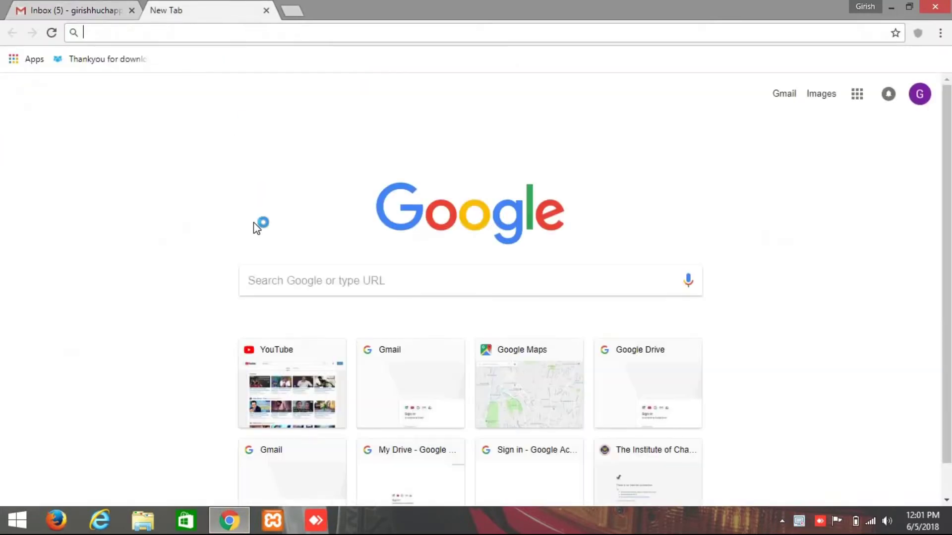
pyautogui.write('passport seva')
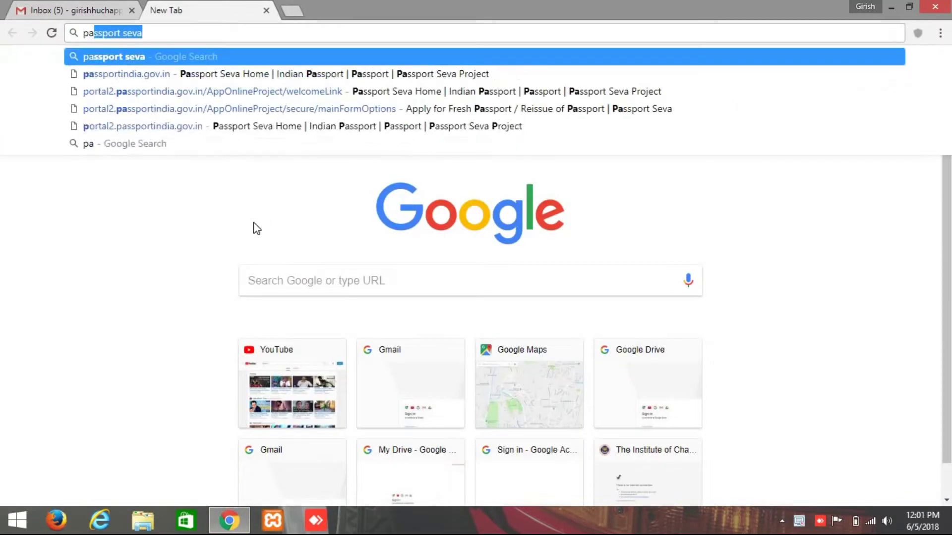
pyautogui.press('Return')
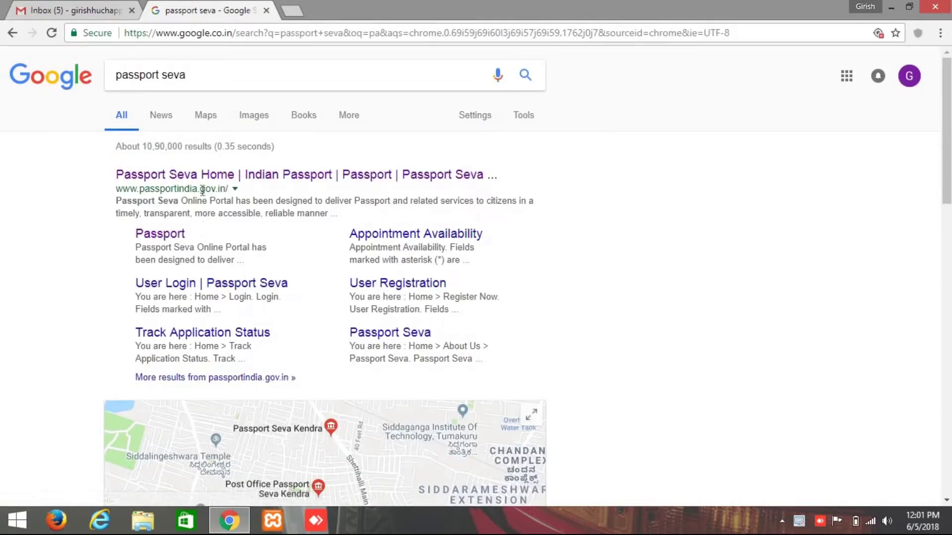
pyautogui.click(196, 178)
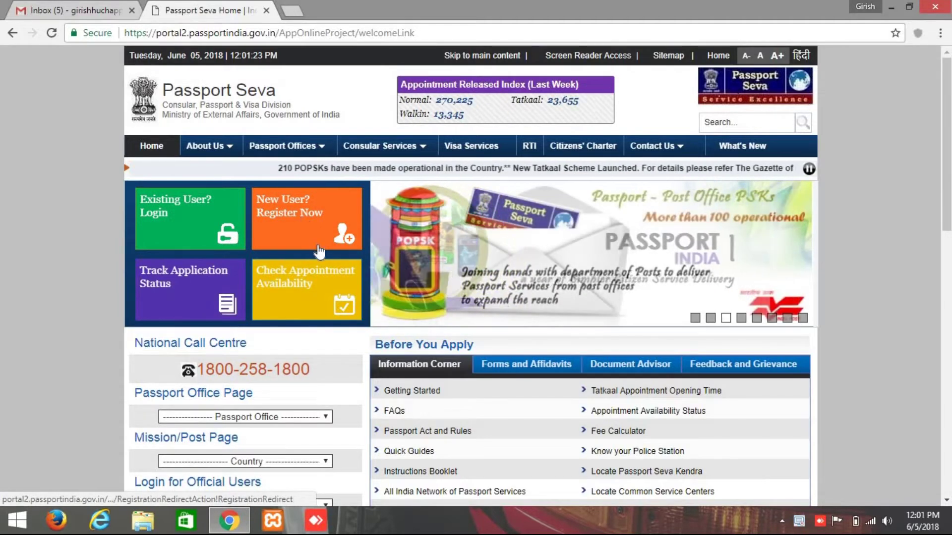
# Open the New User registration form and review its mandatory-fields note.
pyautogui.click(293, 228)
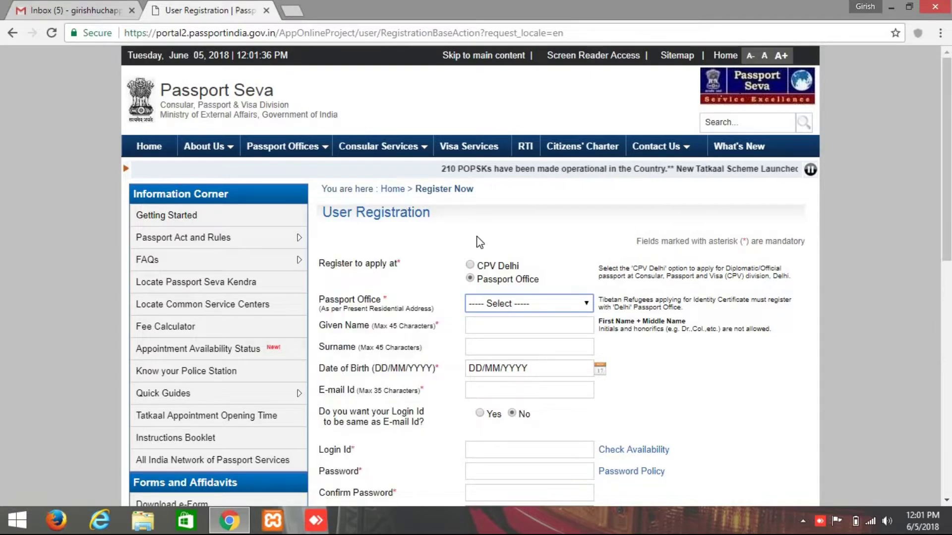
pyautogui.scroll(-1, 682, 207)
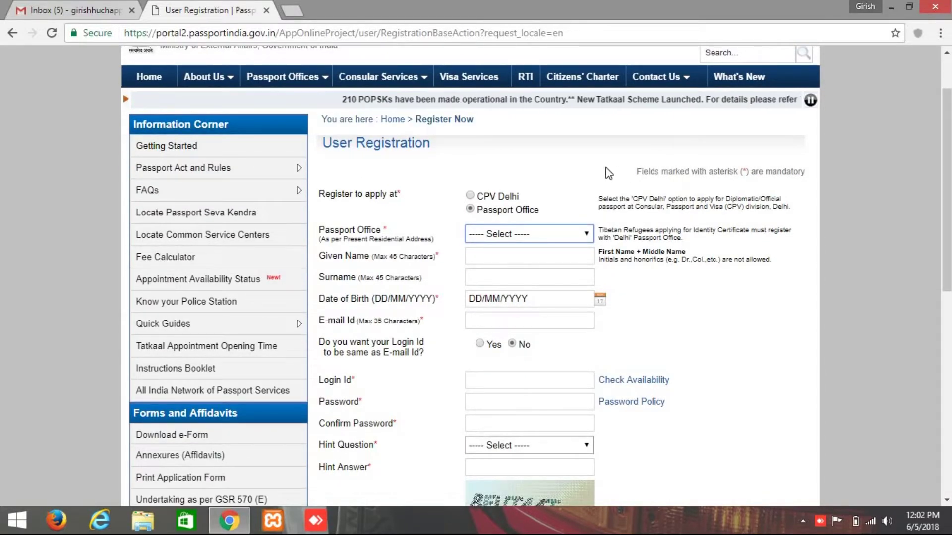
pyautogui.tripleClick(640, 171)
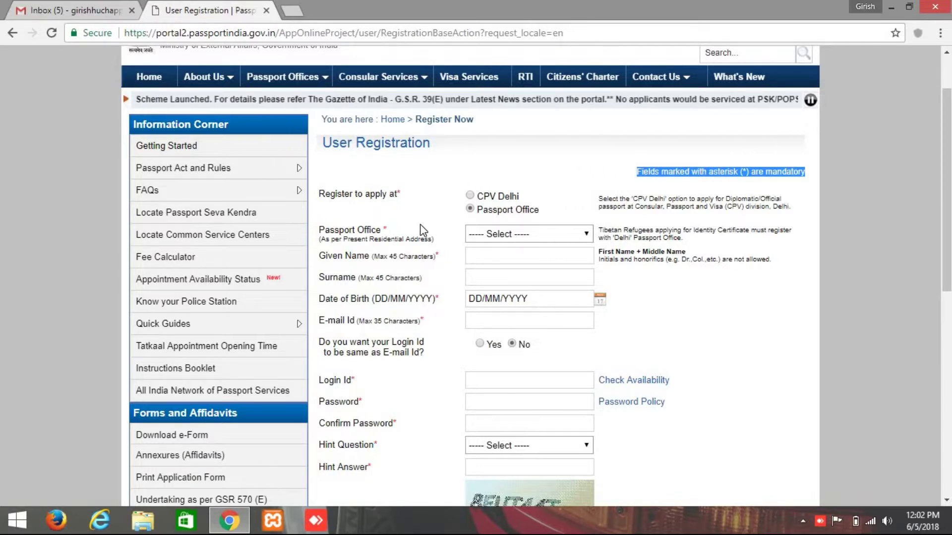
pyautogui.scroll(2, 426, 238)
pyautogui.click(429, 251)
pyautogui.scroll(-3, 428, 251)
pyautogui.scroll(3, 411, 268)
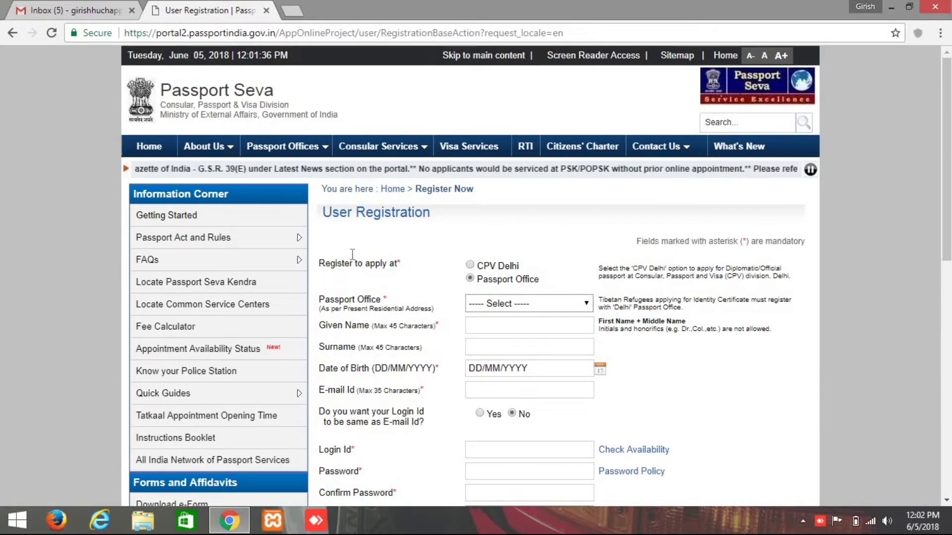
pyautogui.scroll(-2, 478, 263)
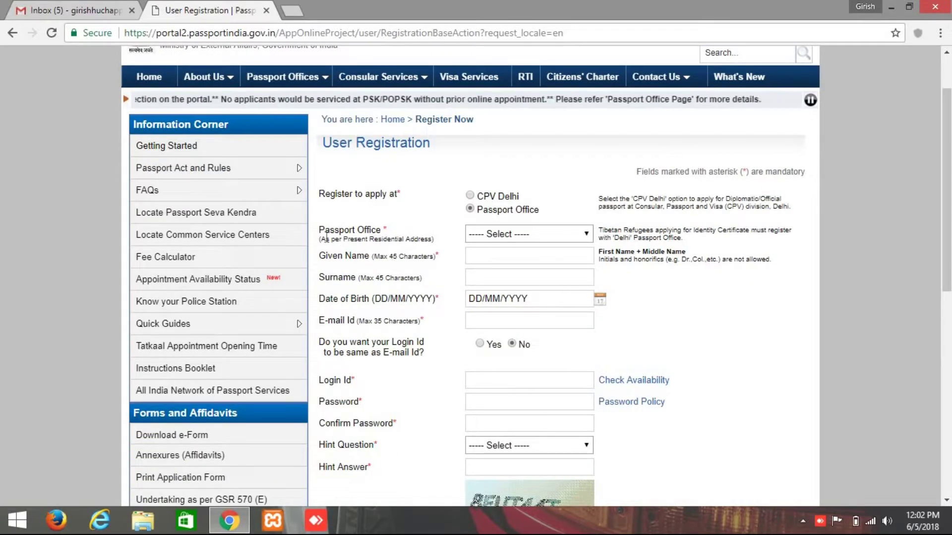
# Select Bengaluru as the Passport Office on the registration form.
pyautogui.moveTo(376, 241); pyautogui.dragTo(461, 242)
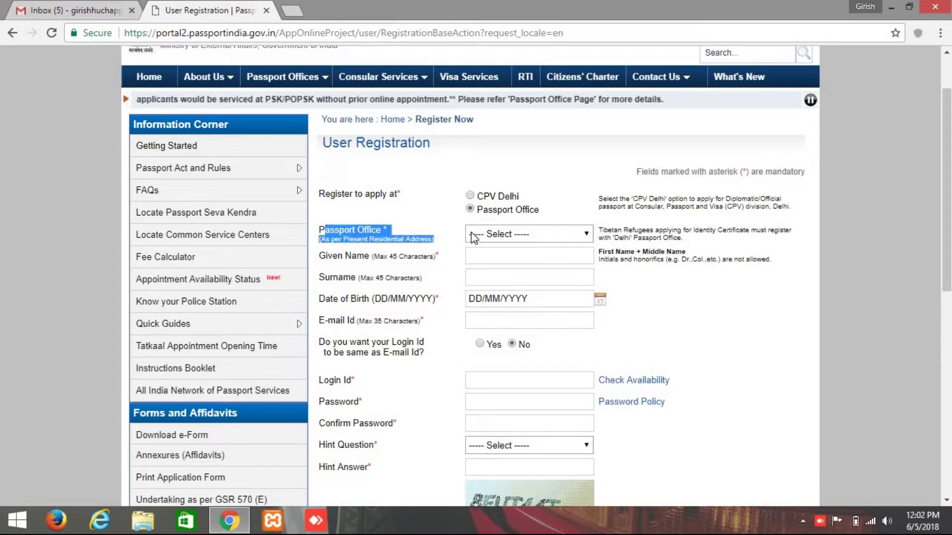
pyautogui.click(471, 237)
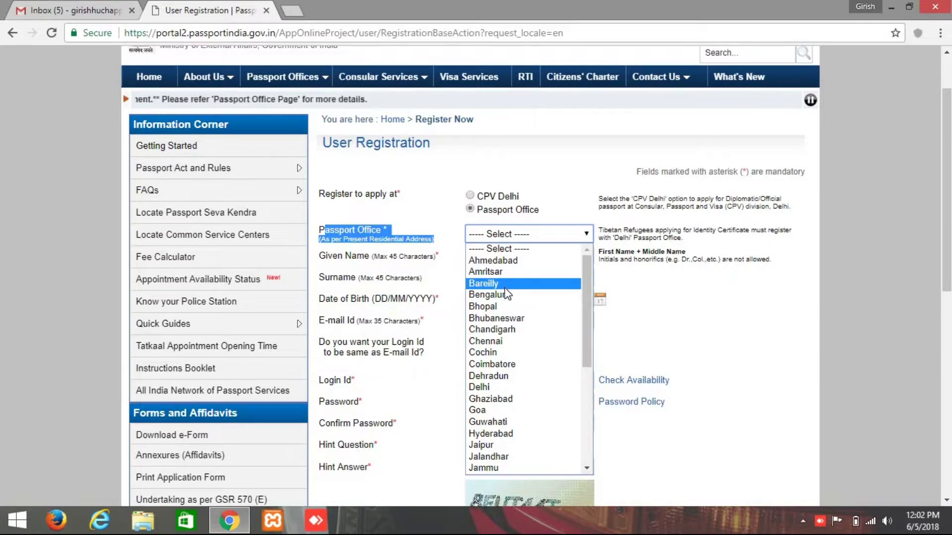
pyautogui.click(505, 295)
pyautogui.moveTo(327, 262); pyautogui.dragTo(419, 274)
pyautogui.click(487, 253)
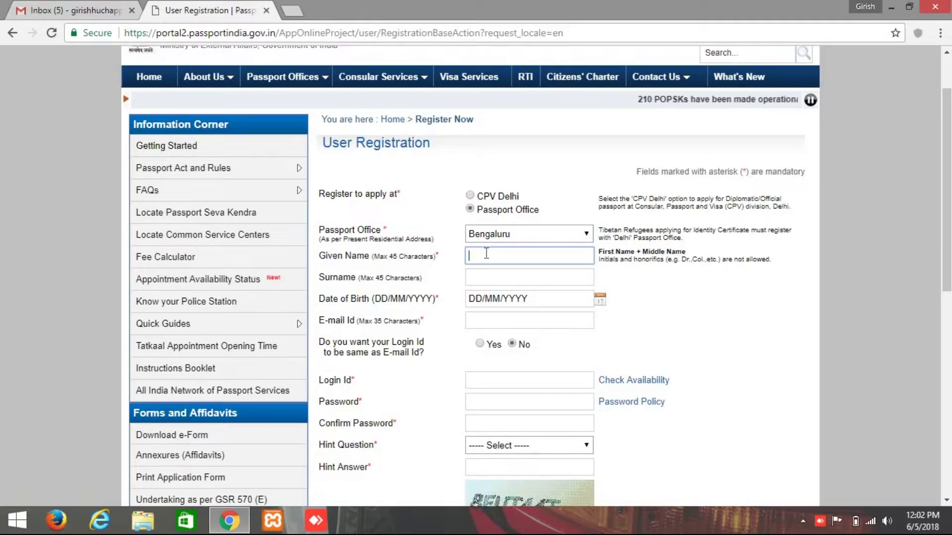
# Enter the applicant's given name in the registration form.
pyautogui.write('GIRISH')
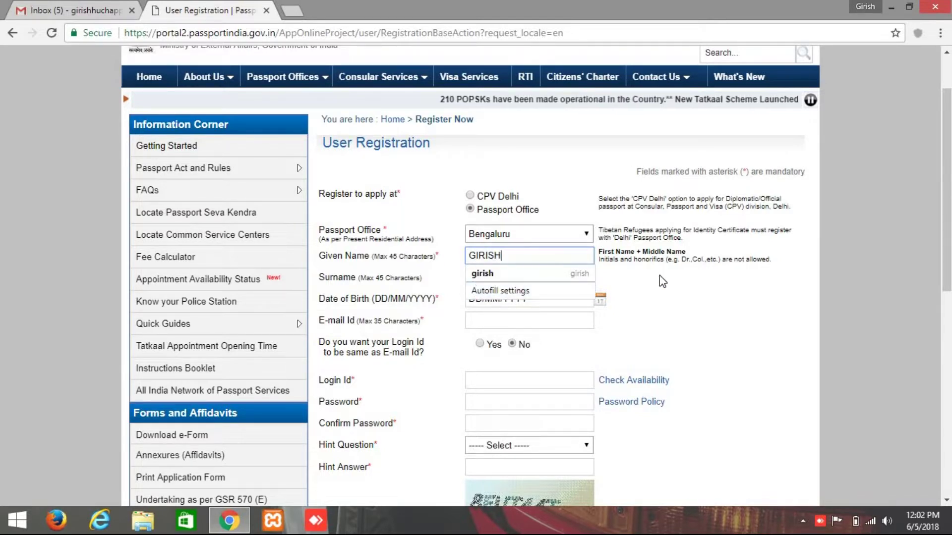
pyautogui.click(714, 287)
pyautogui.click(525, 273)
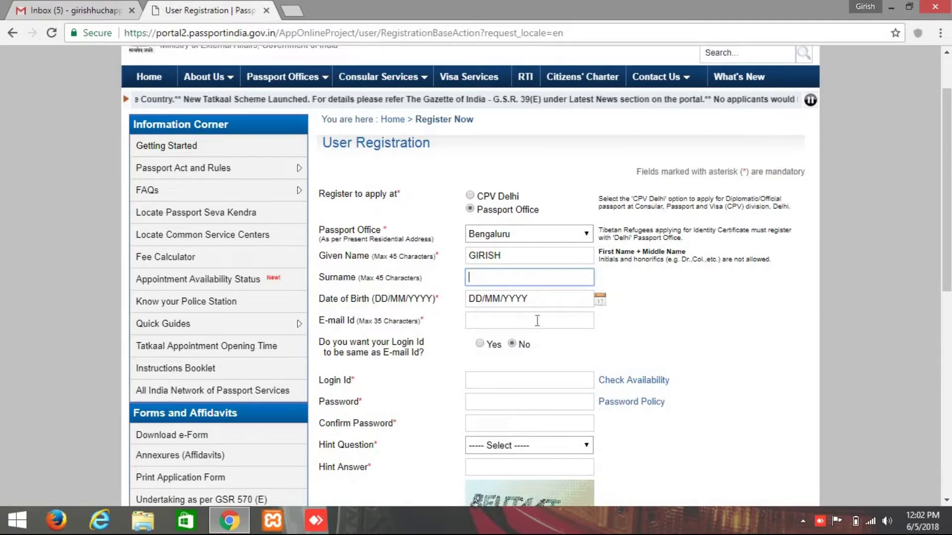
pyautogui.click(600, 300)
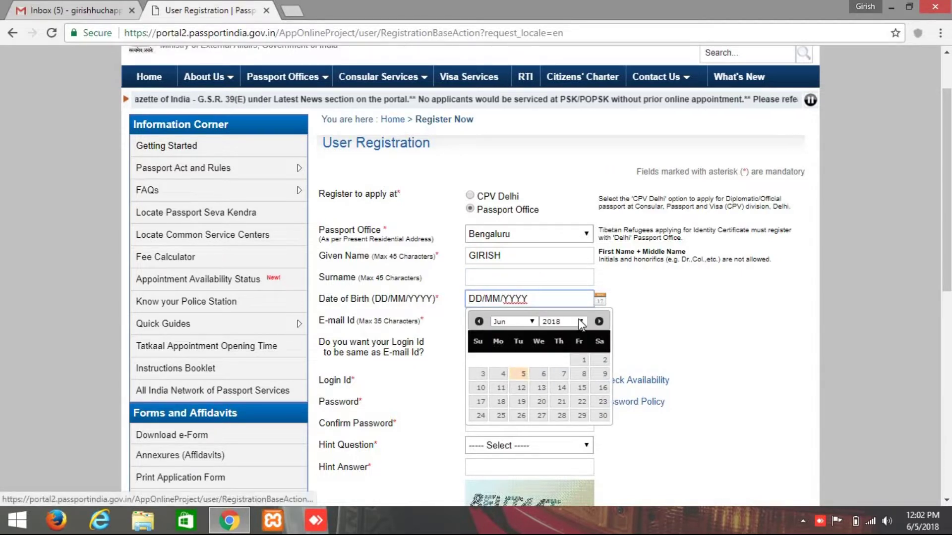
pyautogui.click(562, 321)
pyautogui.scroll(10, 559, 270)
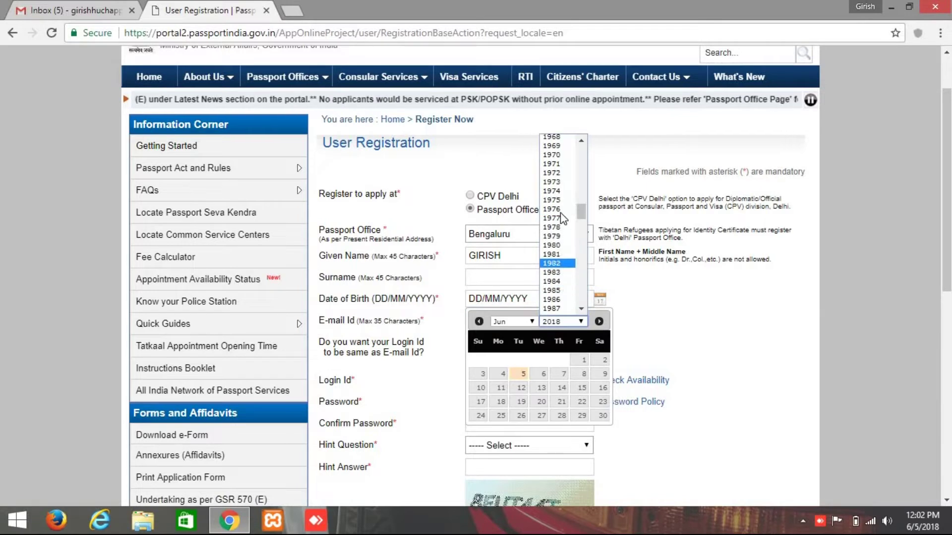
pyautogui.scroll(-3, 561, 271)
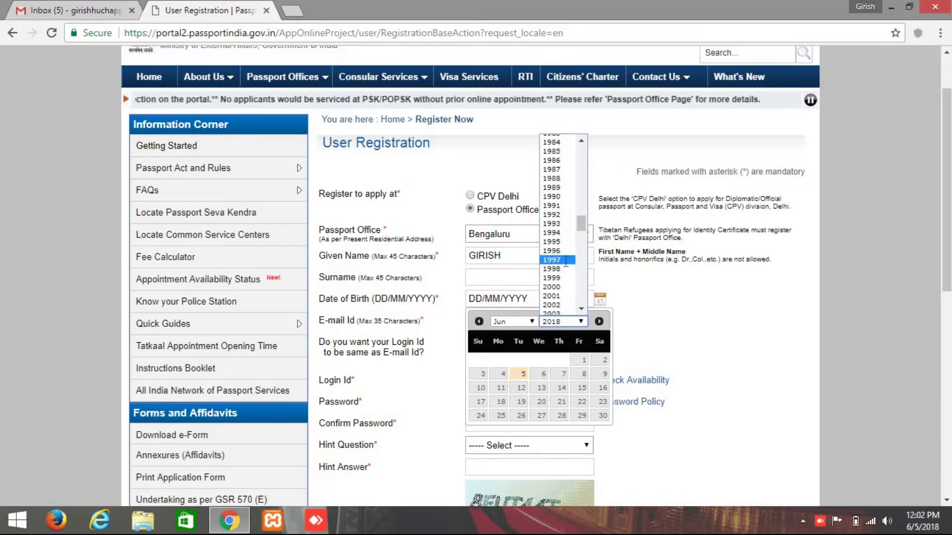
pyautogui.click(565, 259)
pyautogui.click(532, 322)
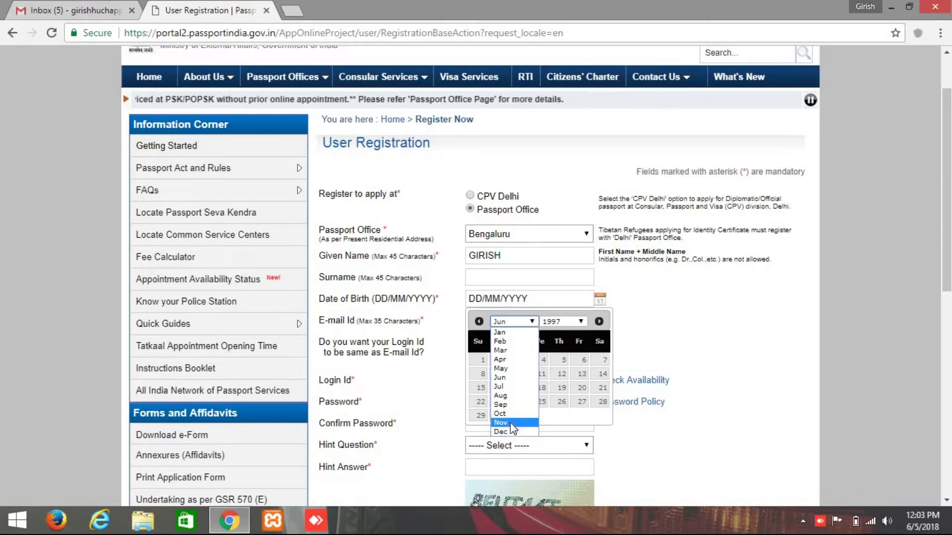
pyautogui.click(511, 424)
pyautogui.click(532, 322)
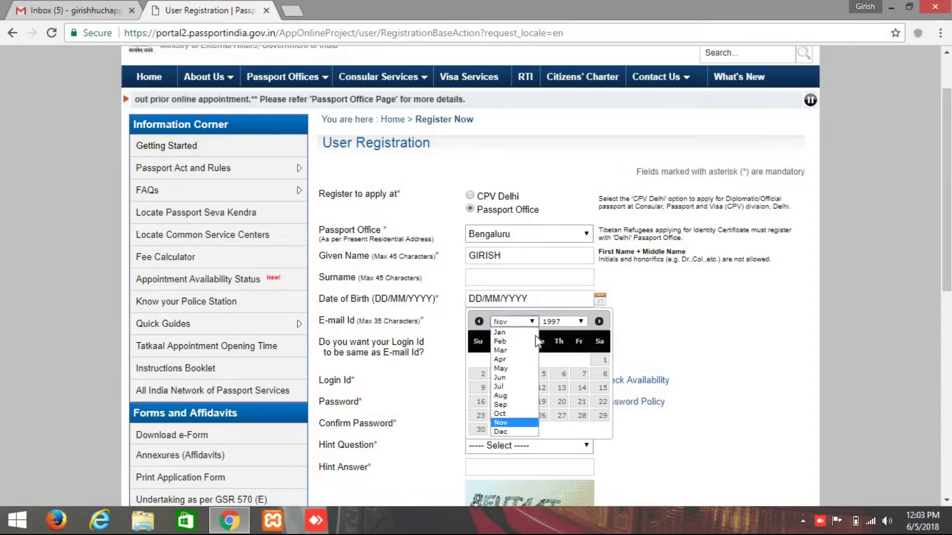
pyautogui.click(521, 431)
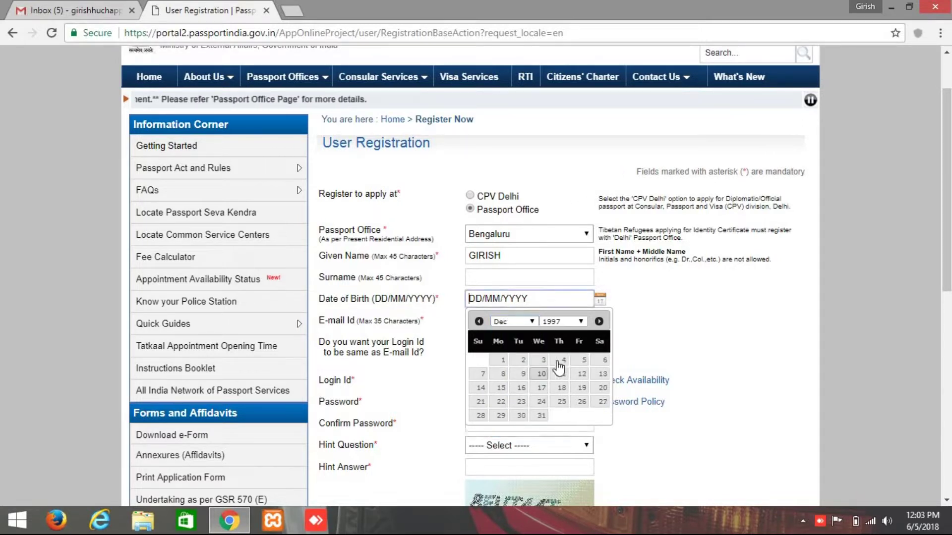
pyautogui.click(578, 362)
# Fill in the applicant's e-mail and set the login id to match it.
pyautogui.click(537, 319)
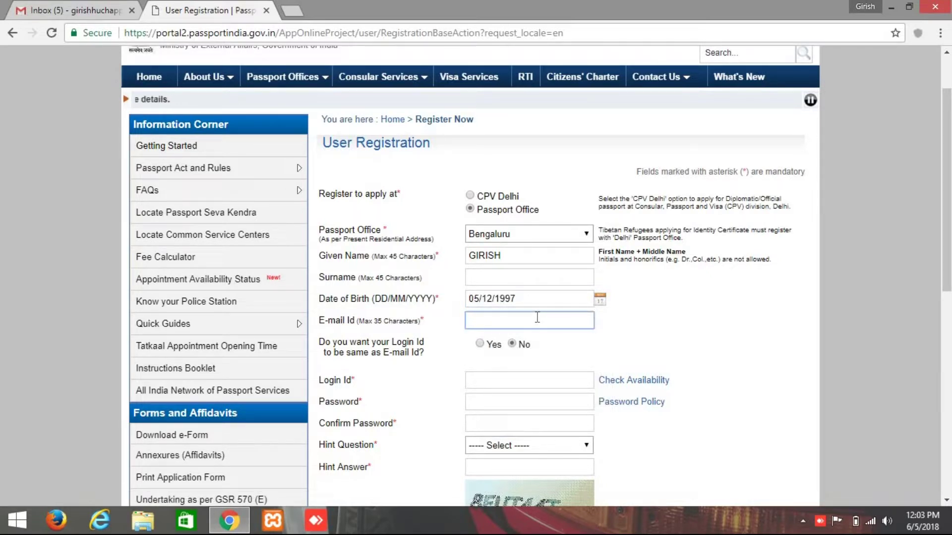
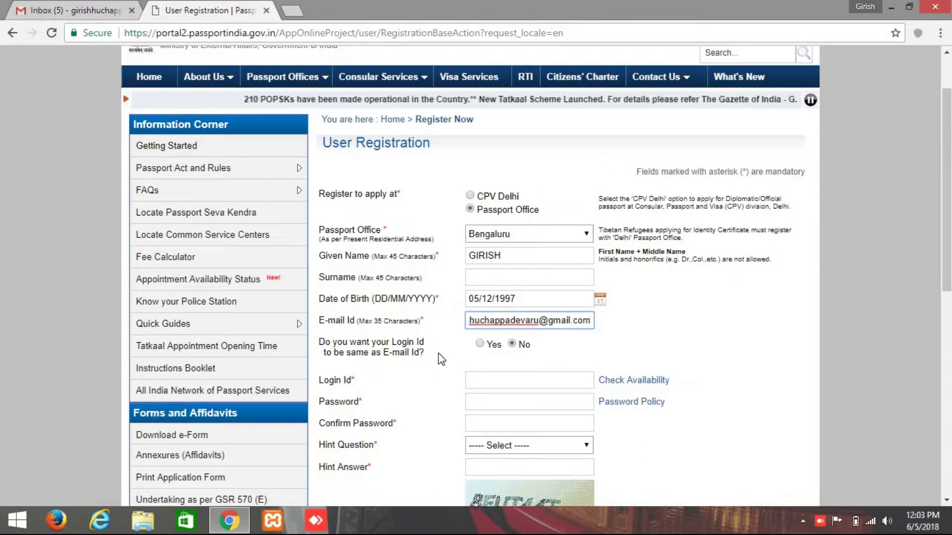
pyautogui.click(426, 370)
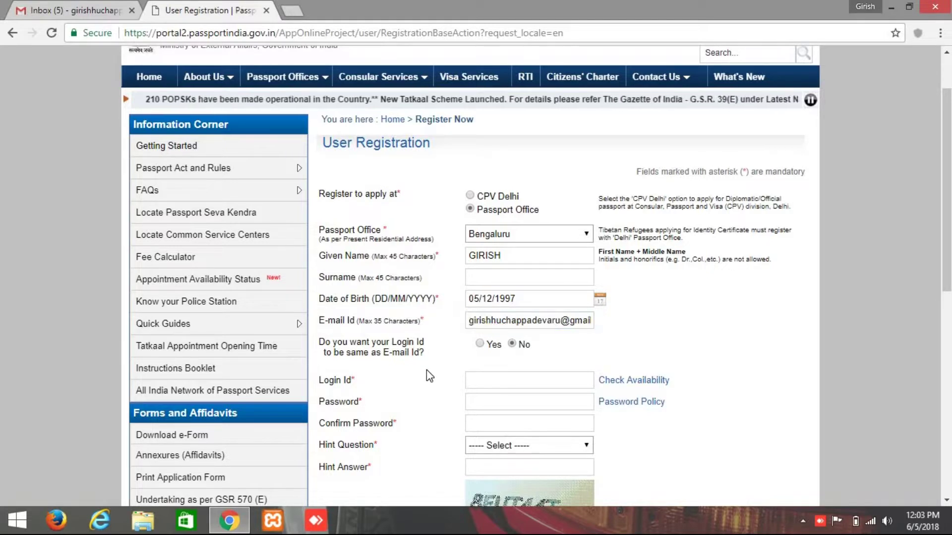
pyautogui.click(480, 343)
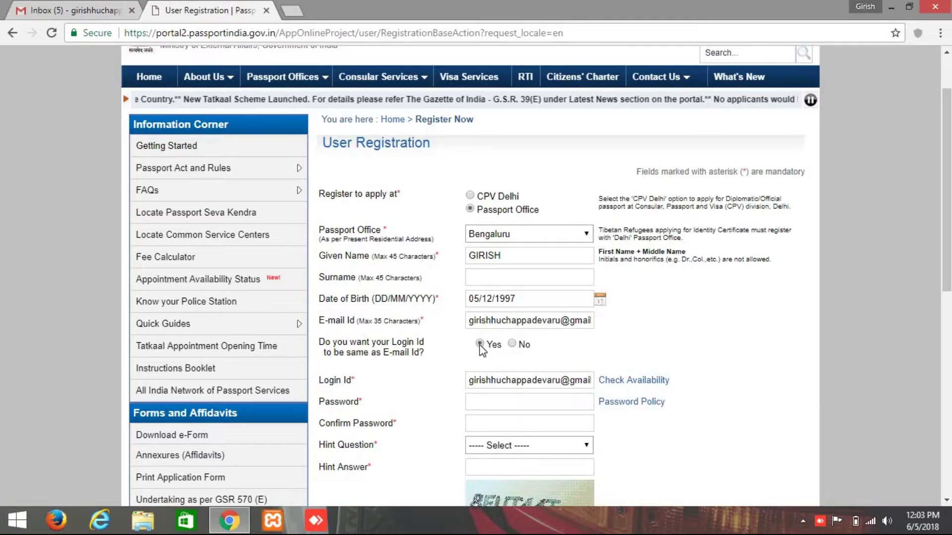
pyautogui.scroll(-3, 480, 347)
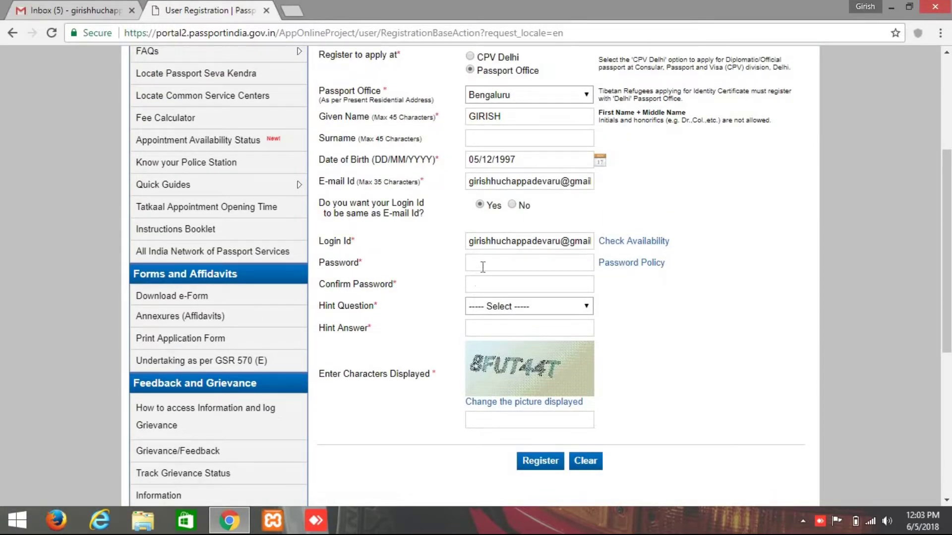
# View the password policy rules and dismiss the note.
pyautogui.click(482, 266)
pyautogui.click(614, 263)
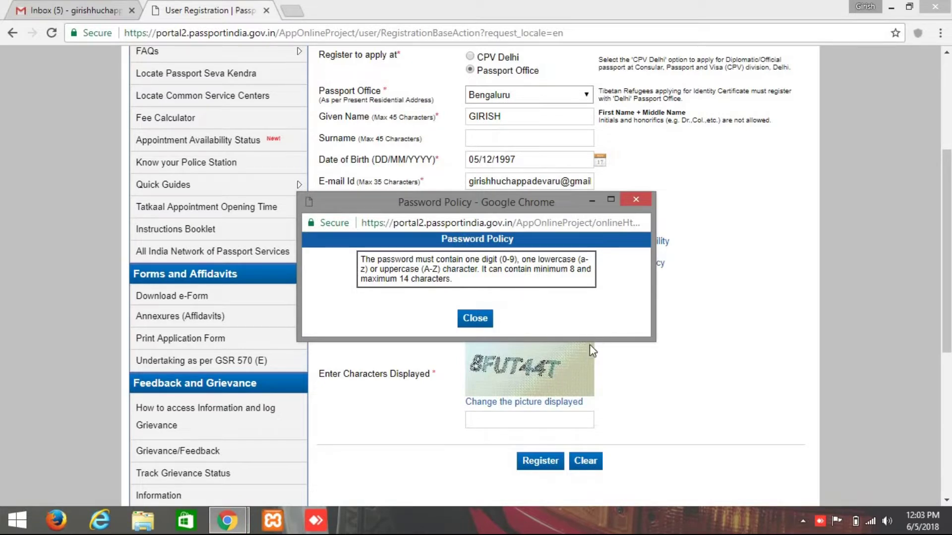
pyautogui.click(474, 318)
# Enter the account password and its confirmation, then move toward Birth City as the hint question.
pyautogui.click(514, 264)
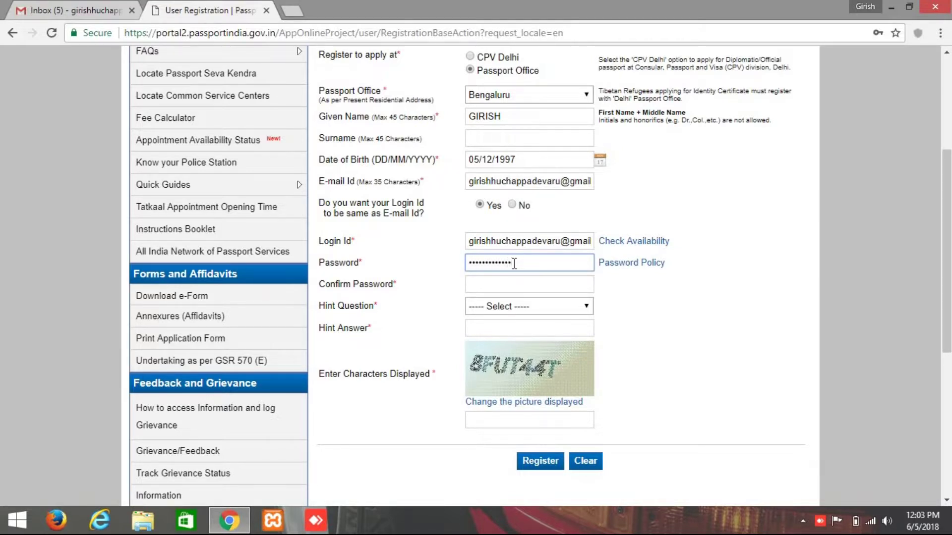
pyautogui.press('Tab')
pyautogui.click(514, 287)
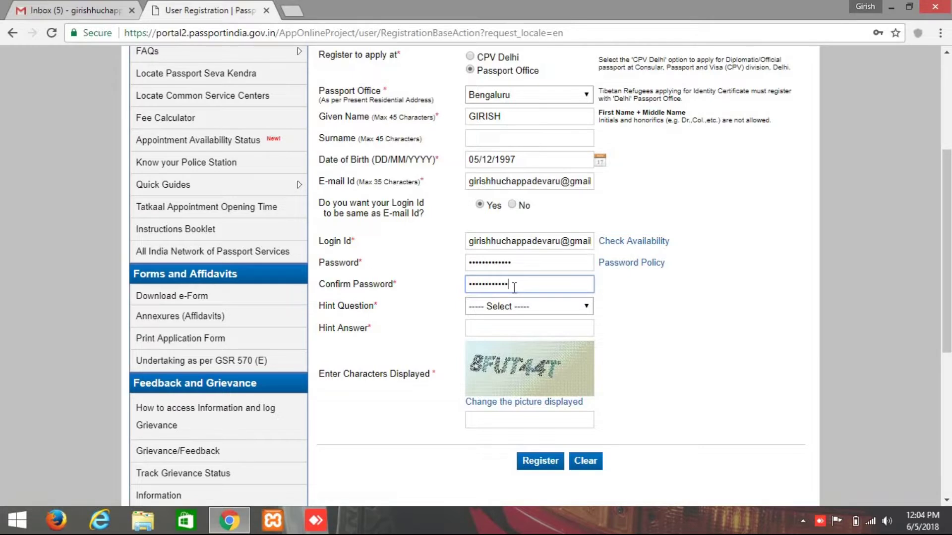
pyautogui.click(545, 308)
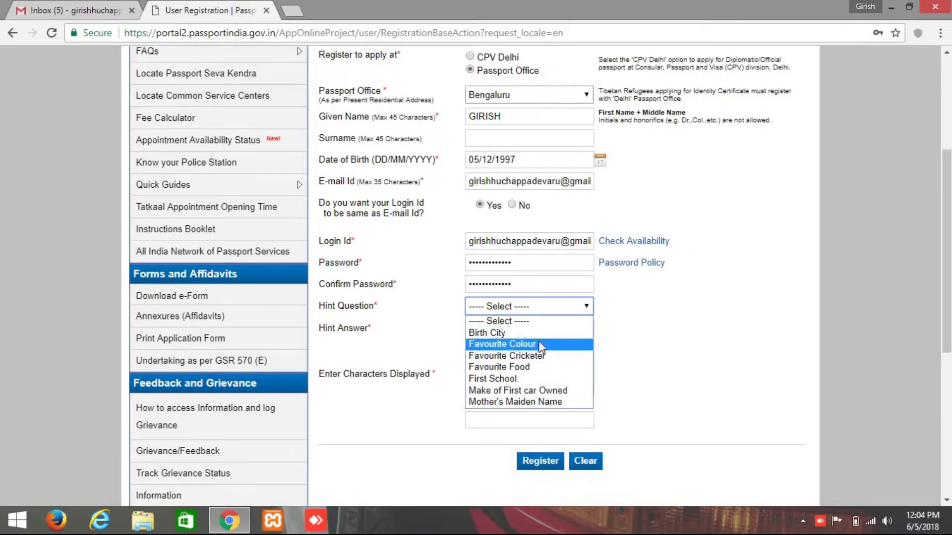
pyautogui.press('Up')
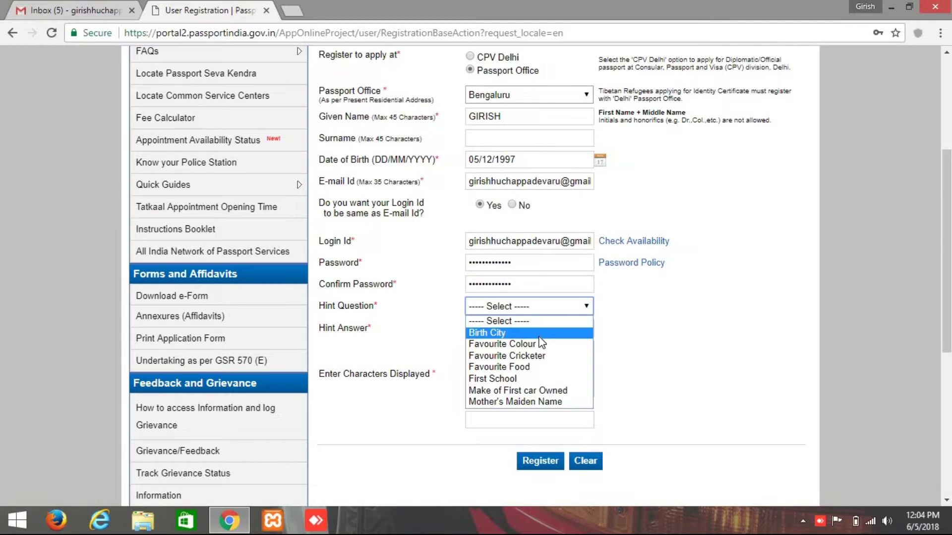
# Choose Birth City as the hint question and fill in its answer.
pyautogui.click(648, 340)
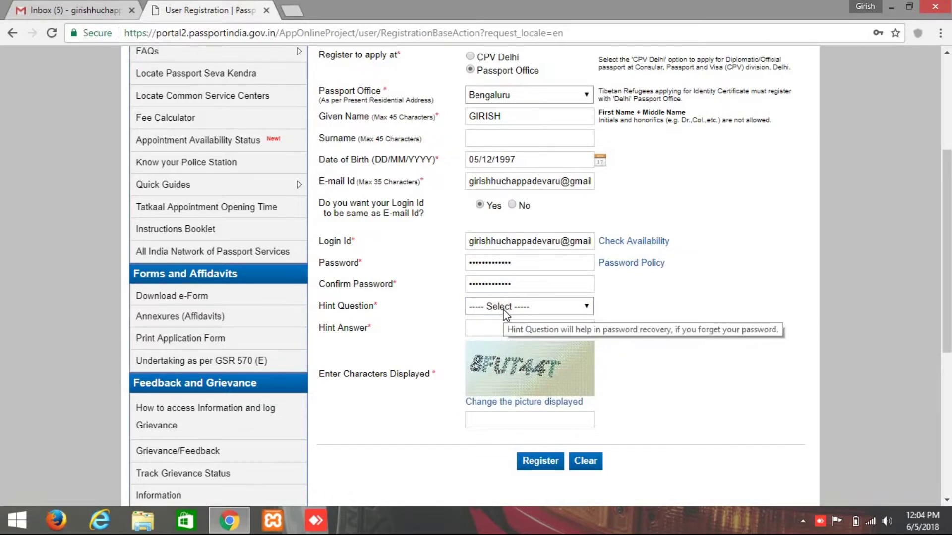
pyautogui.click(504, 309)
pyautogui.click(500, 335)
pyautogui.click(501, 332)
pyautogui.write('ben')
pyautogui.click(516, 349)
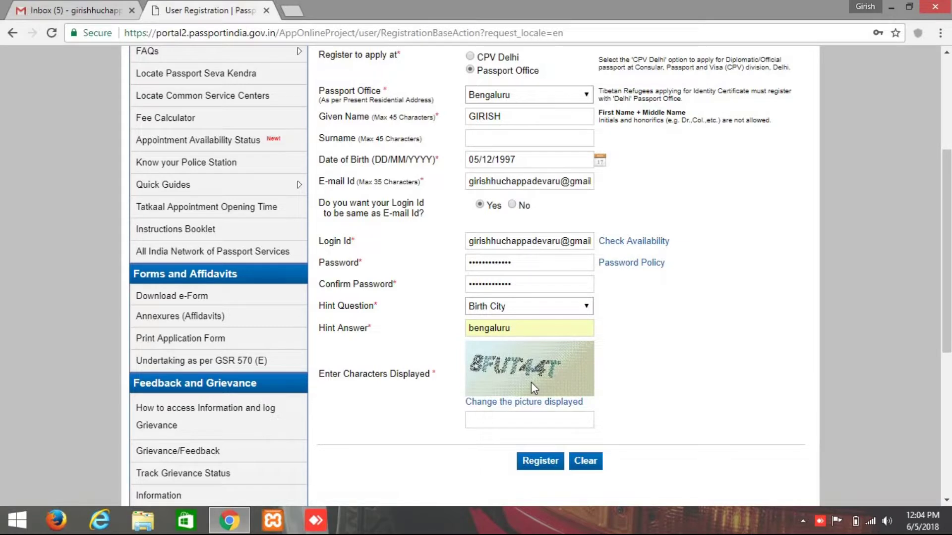
# Enter the displayed captcha characters in the box below the image.
pyautogui.click(502, 426)
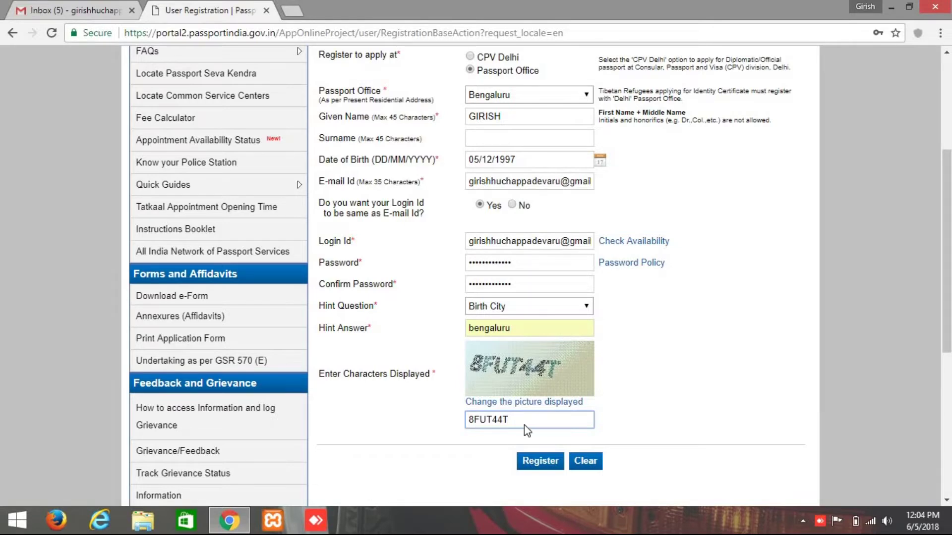
pyautogui.scroll(5, 597, 379)
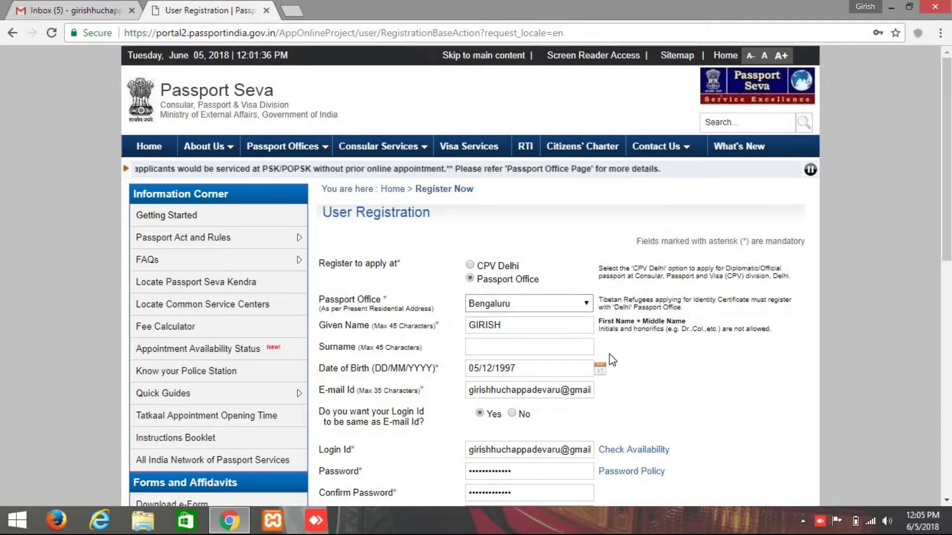
pyautogui.scroll(-4, 666, 362)
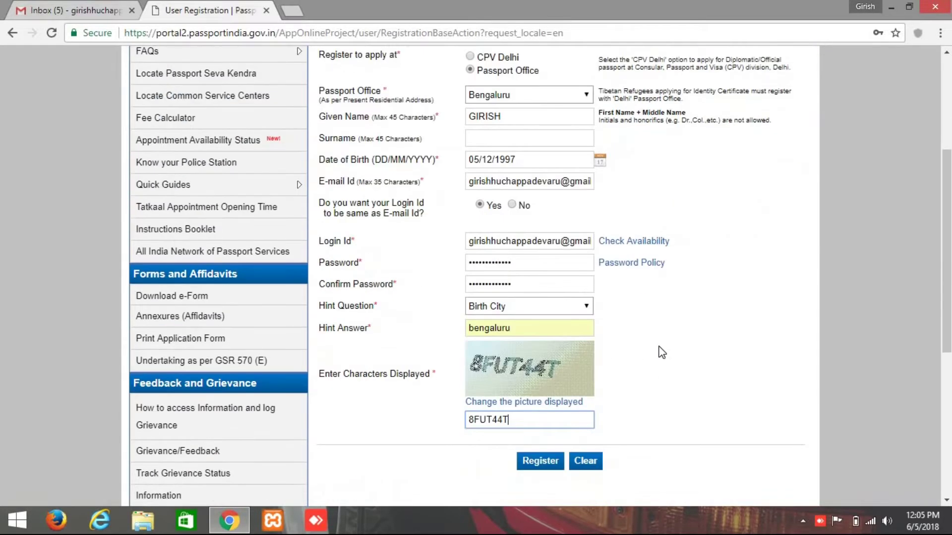
pyautogui.scroll(-4, 660, 354)
pyautogui.scroll(7, 660, 349)
pyautogui.scroll(-6, 662, 353)
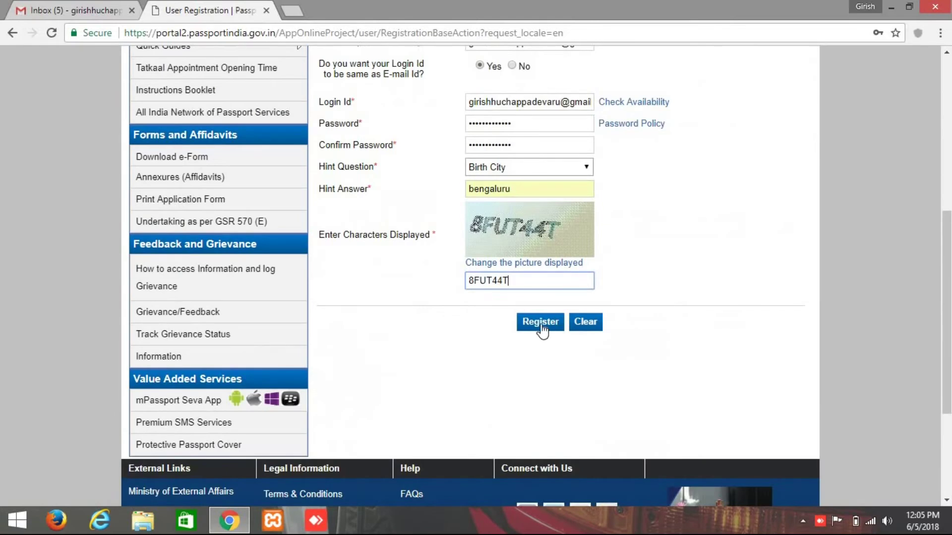
# Submit the completed registration form with the Register button.
pyautogui.click(540, 323)
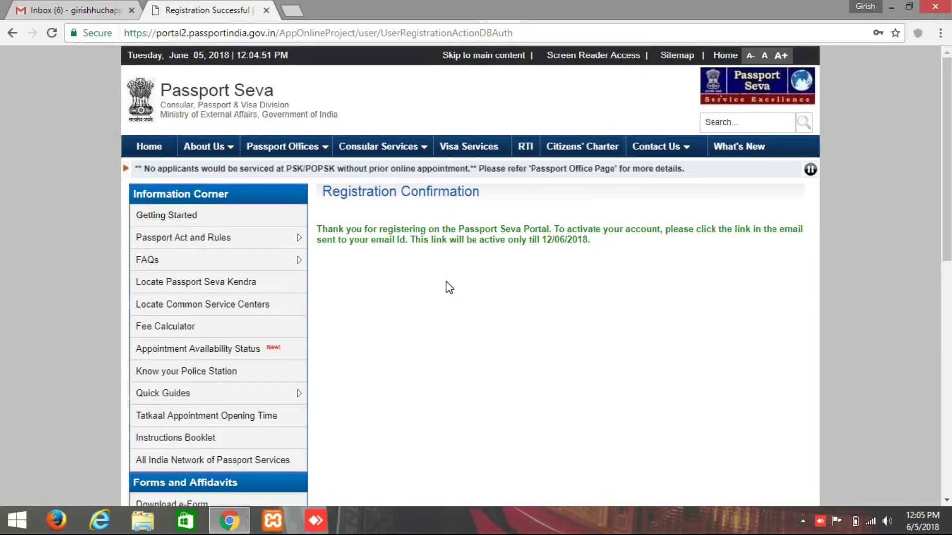
# Open the Passport Seva Registration Confirmation e-mail in Gmail and launch its activation link in a new tab.
pyautogui.click(119, 10)
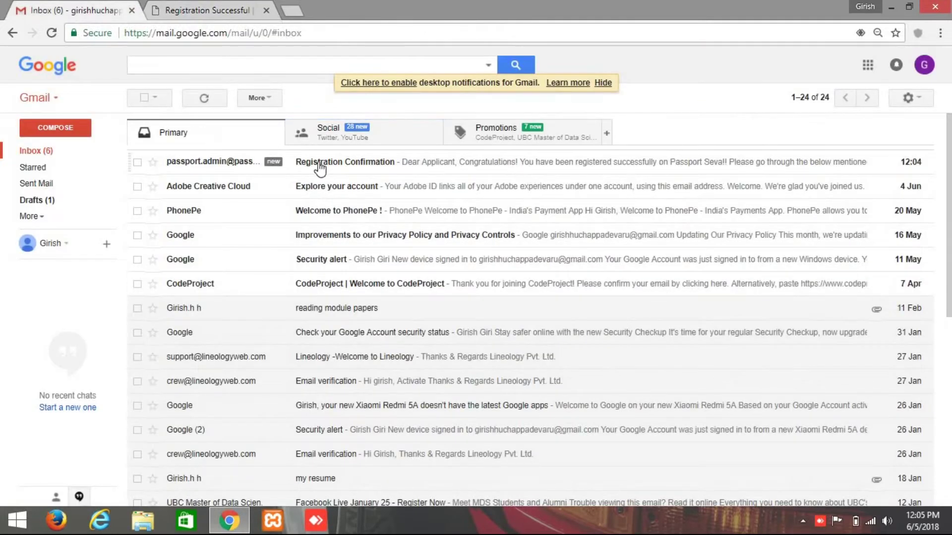
pyautogui.click(319, 163)
pyautogui.scroll(-3, 283, 241)
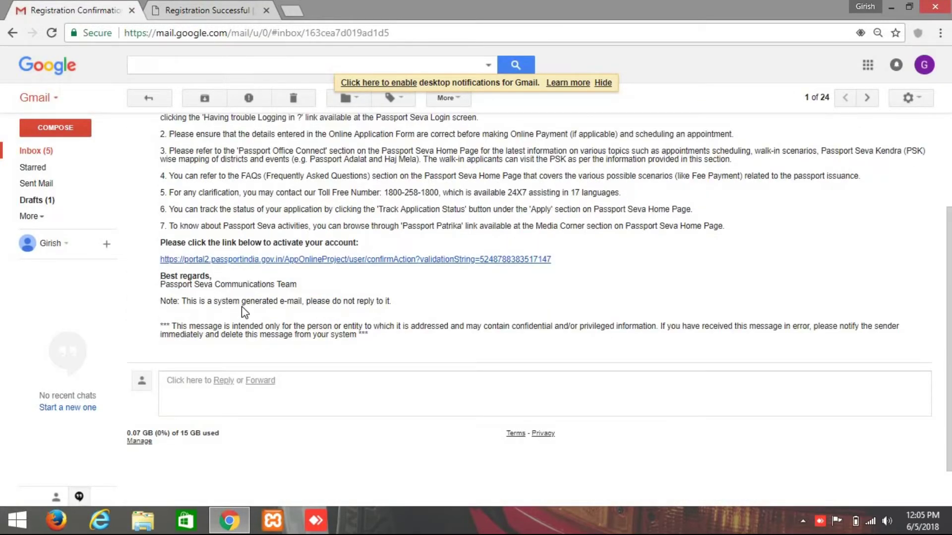
pyautogui.rightClick(315, 257)
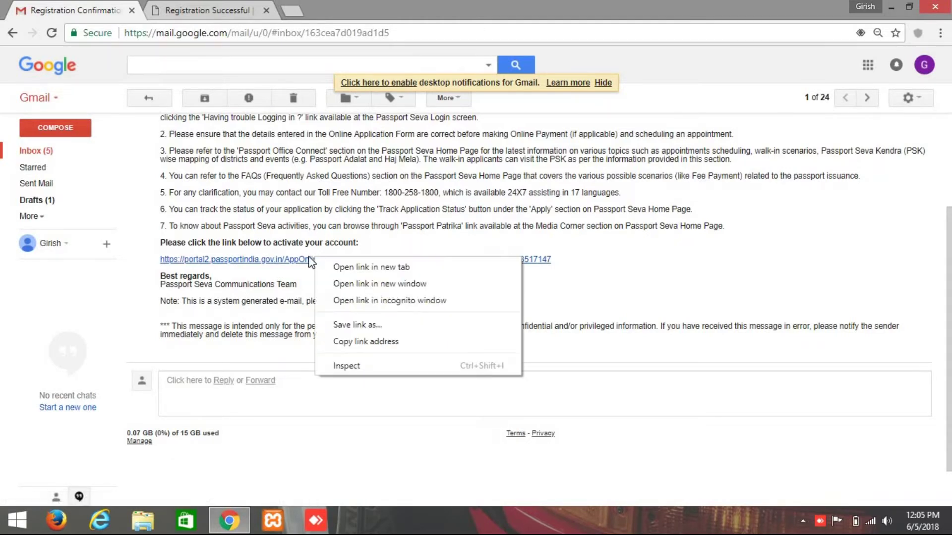
pyautogui.click(312, 260)
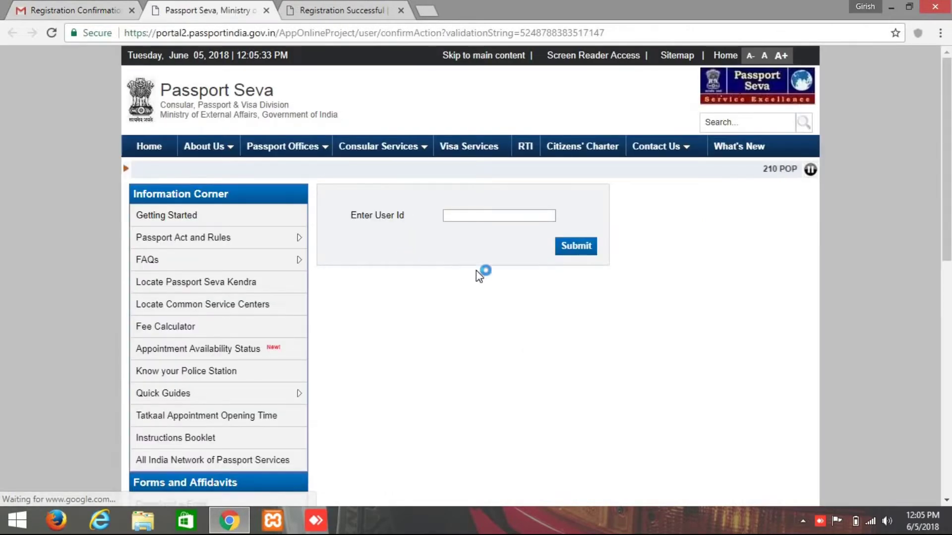
# Enter the registered e-mail address as the user id and submit it to activate the account.
pyautogui.click(469, 215)
pyautogui.write('G')
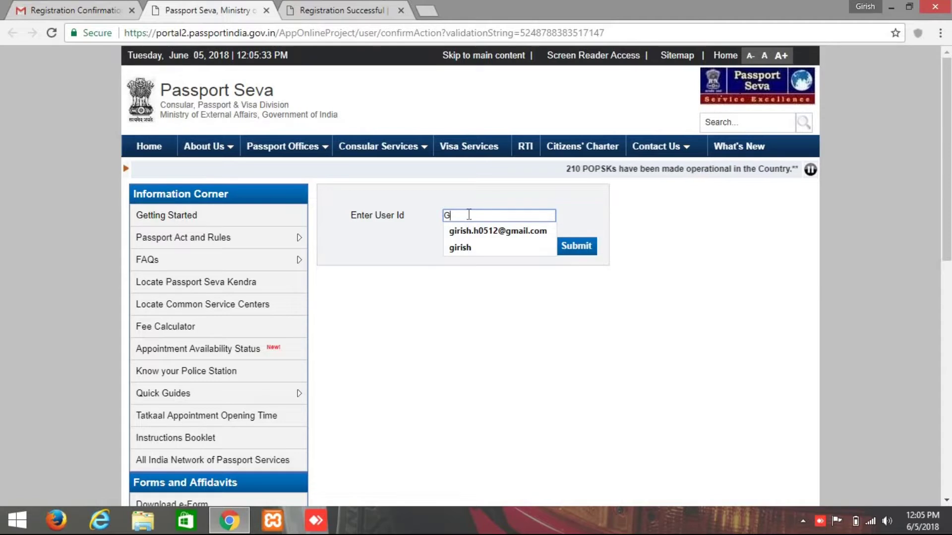
pyautogui.press('BackSpace')
pyautogui.press('BackSpace')
pyautogui.press('BackSpace')
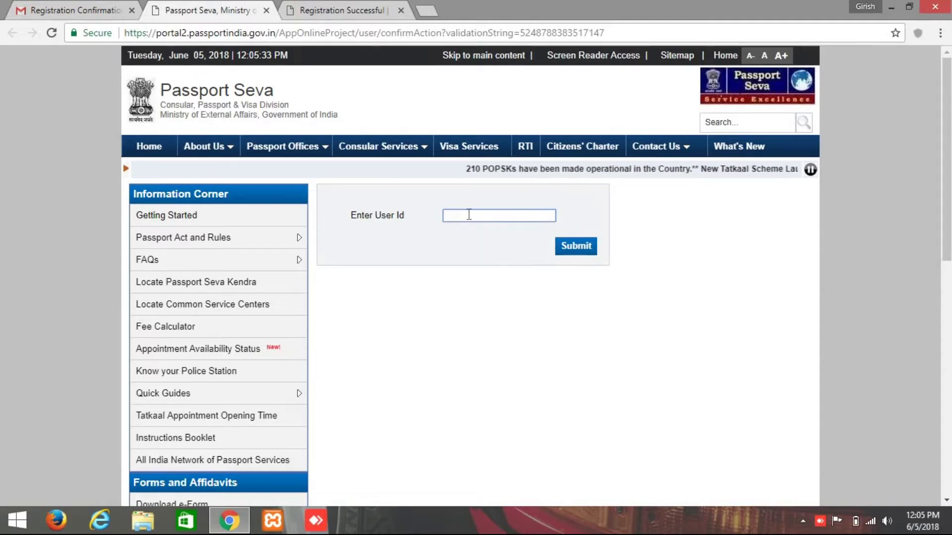
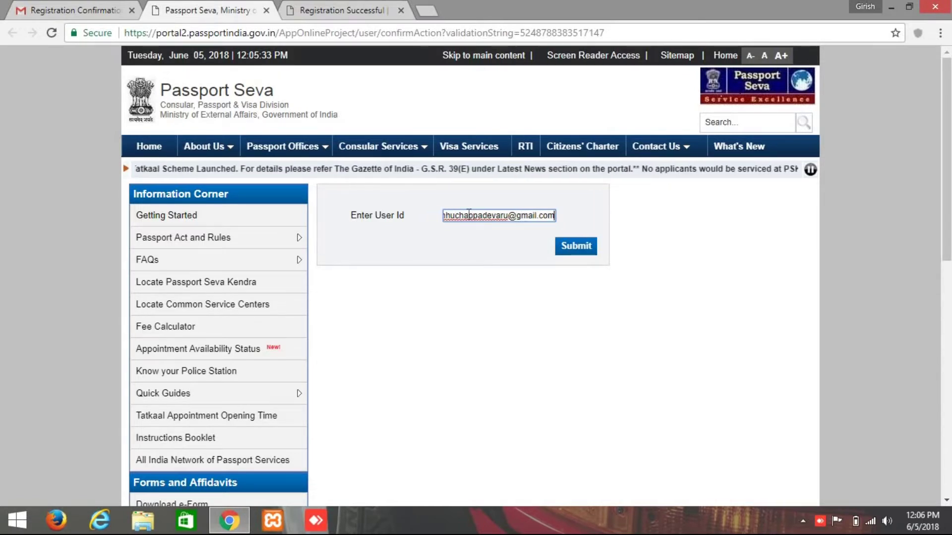
pyautogui.click(575, 246)
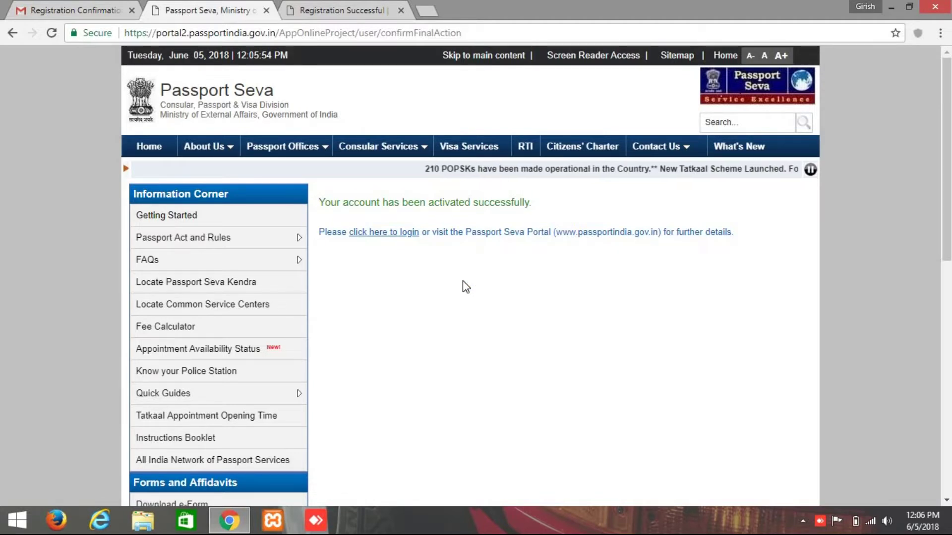
# On the login page, fill in the registered login id from saved suggestions and continue.
pyautogui.click(382, 237)
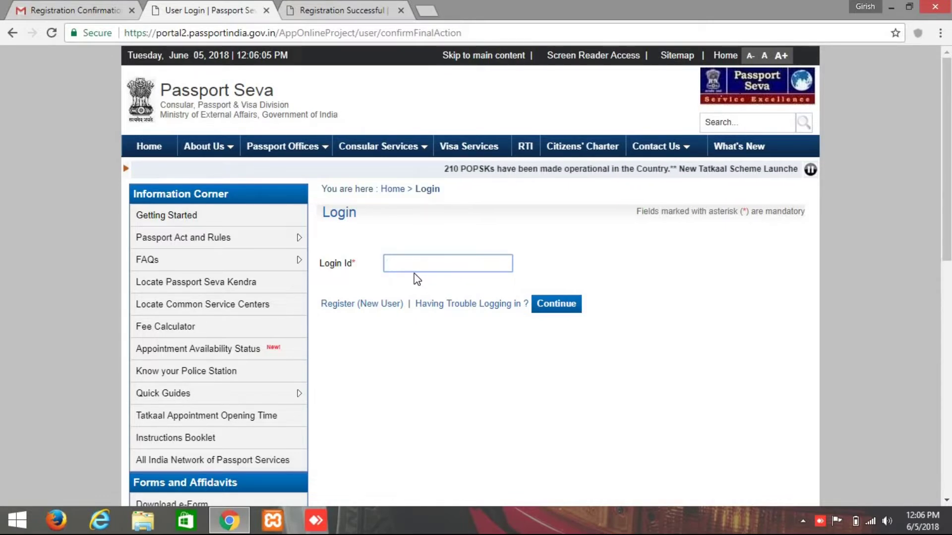
pyautogui.write('g')
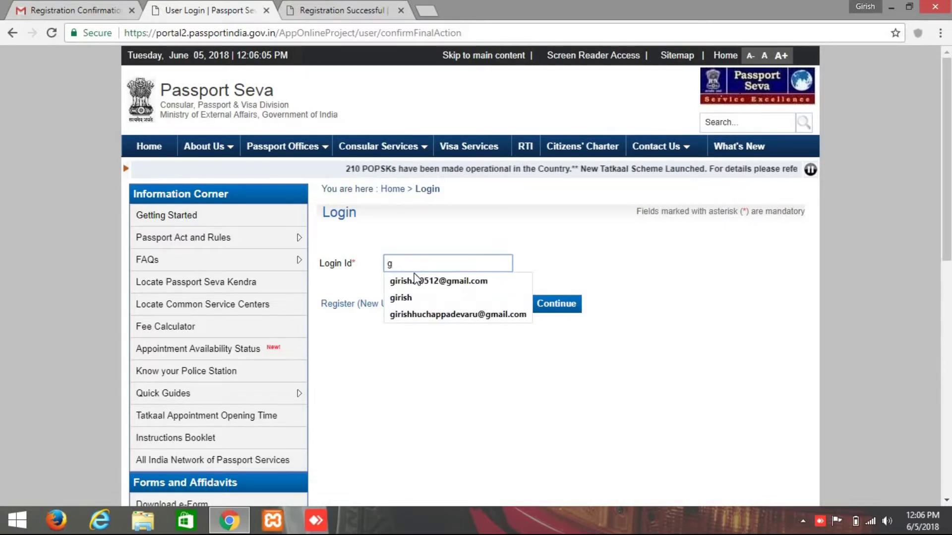
pyautogui.press('Down')
pyautogui.press('Down')
pyautogui.press('Down')
pyautogui.press('Return')
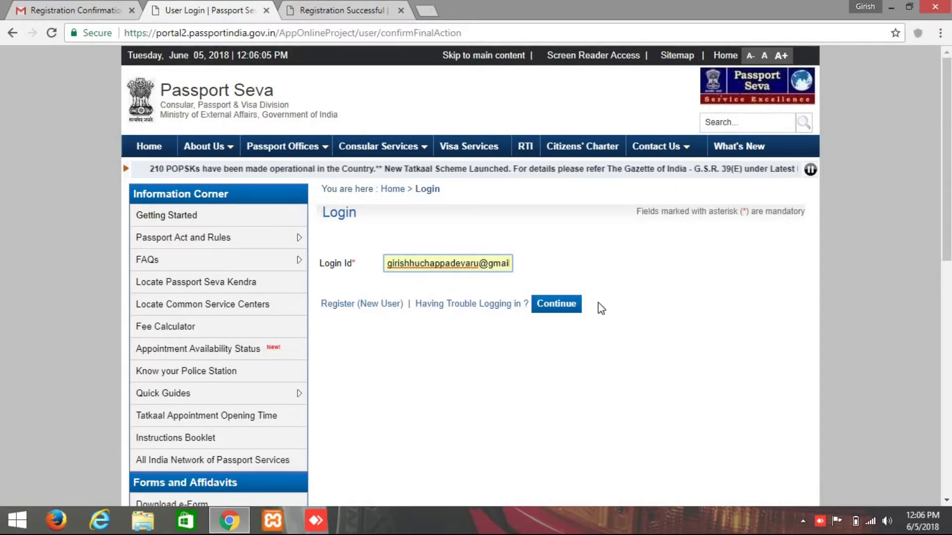
pyautogui.click(545, 305)
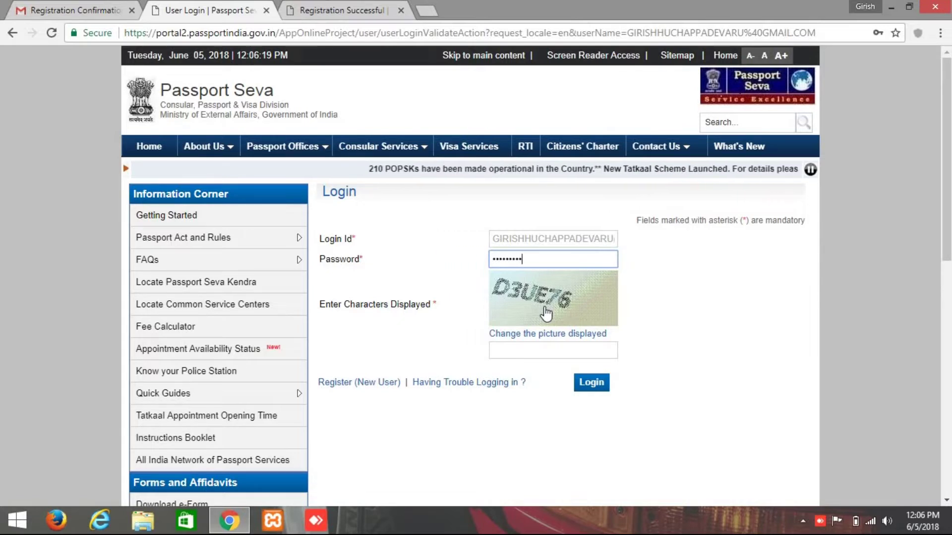
# Enter the login captcha characters and log in to the applicant account.
pyautogui.click(531, 347)
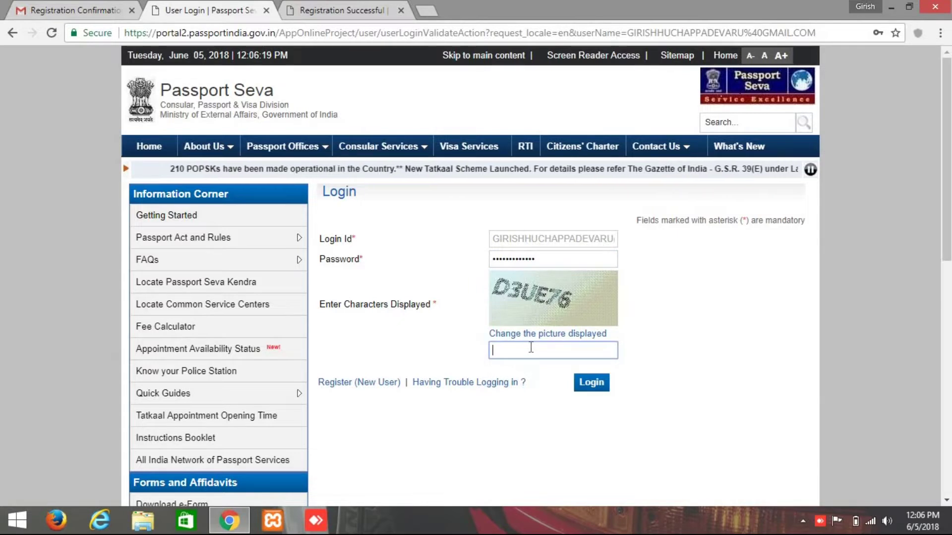
pyautogui.write('D')
pyautogui.write('4')
pyautogui.press('BackSpace')
pyautogui.write('3')
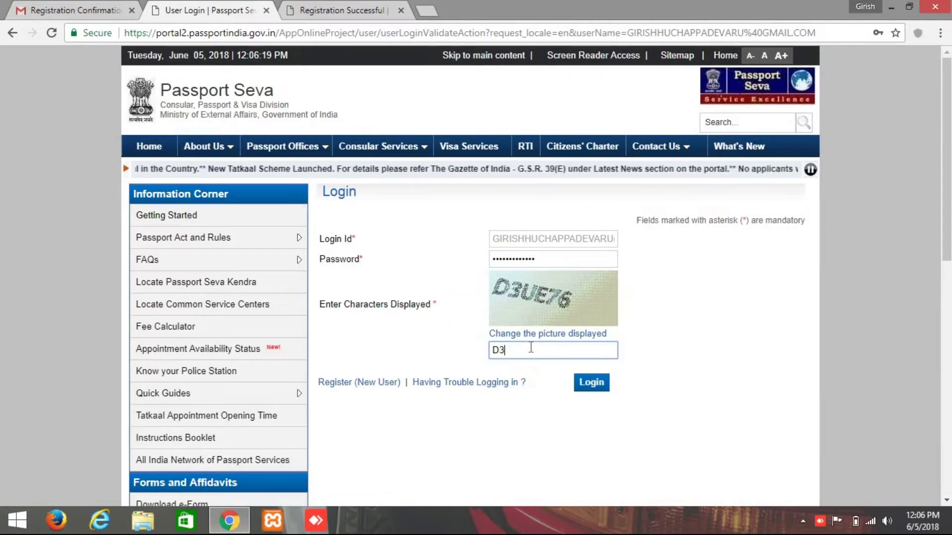
pyautogui.write('U')
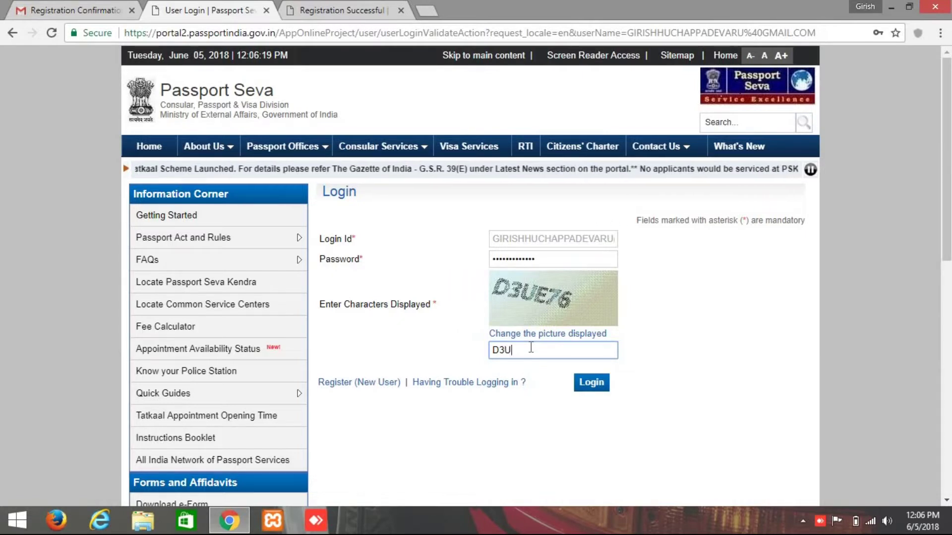
pyautogui.write('E76')
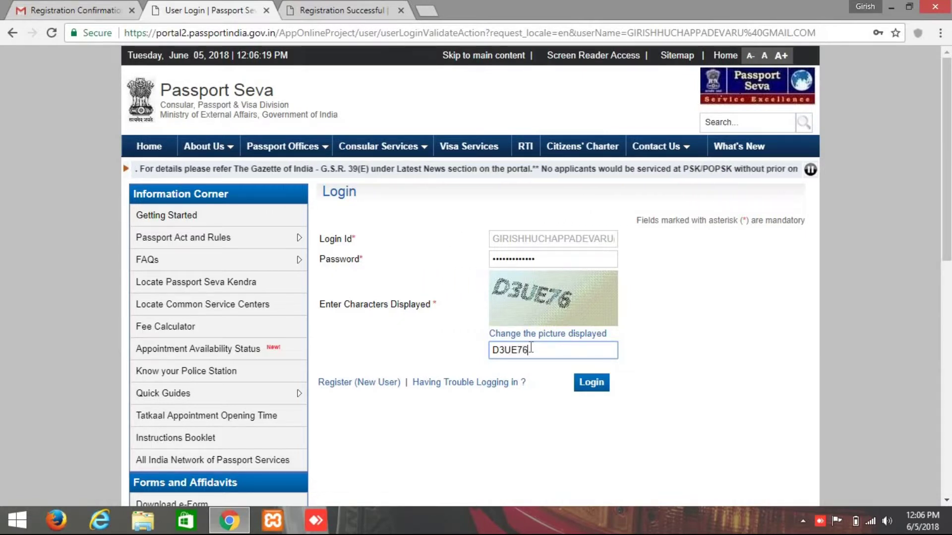
pyautogui.click(590, 383)
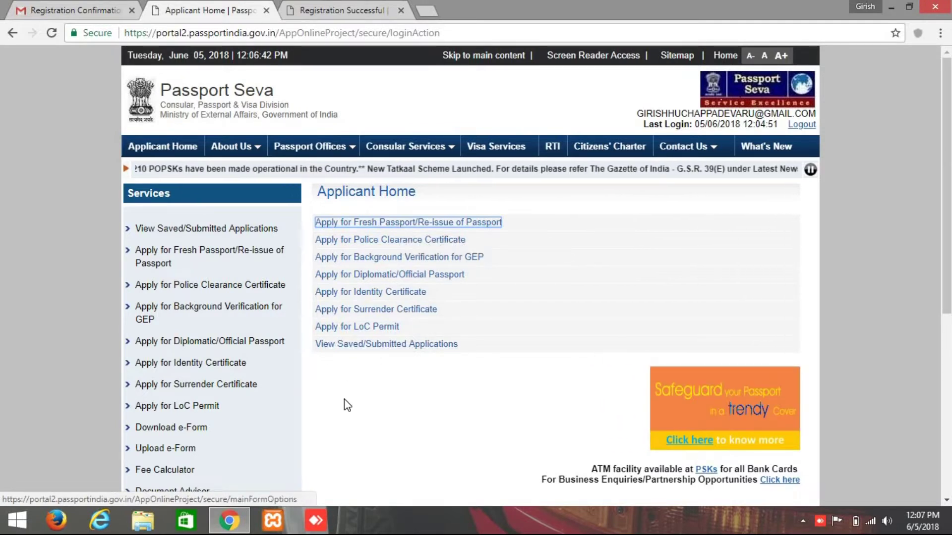
# Choose Apply for Fresh Passport and opt to fill the application form online.
pyautogui.click(387, 224)
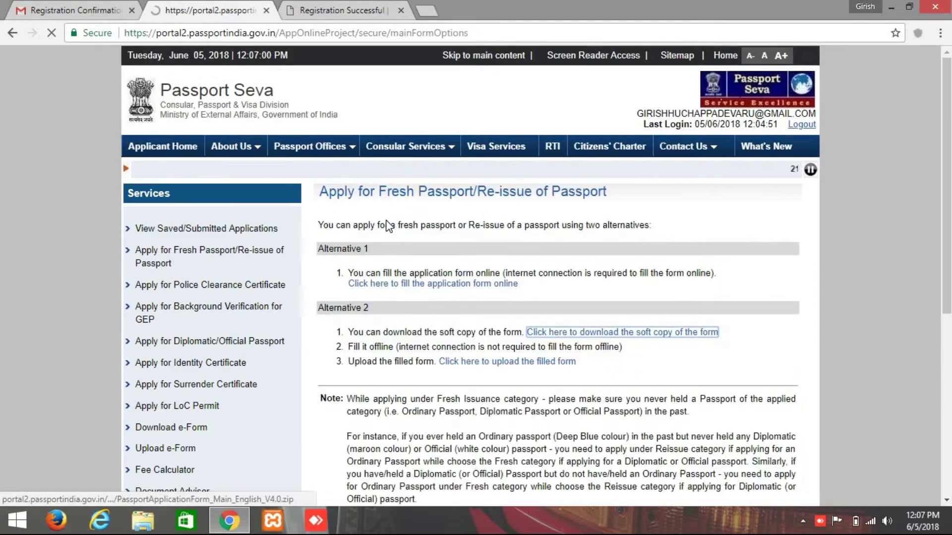
pyautogui.scroll(-2, 389, 224)
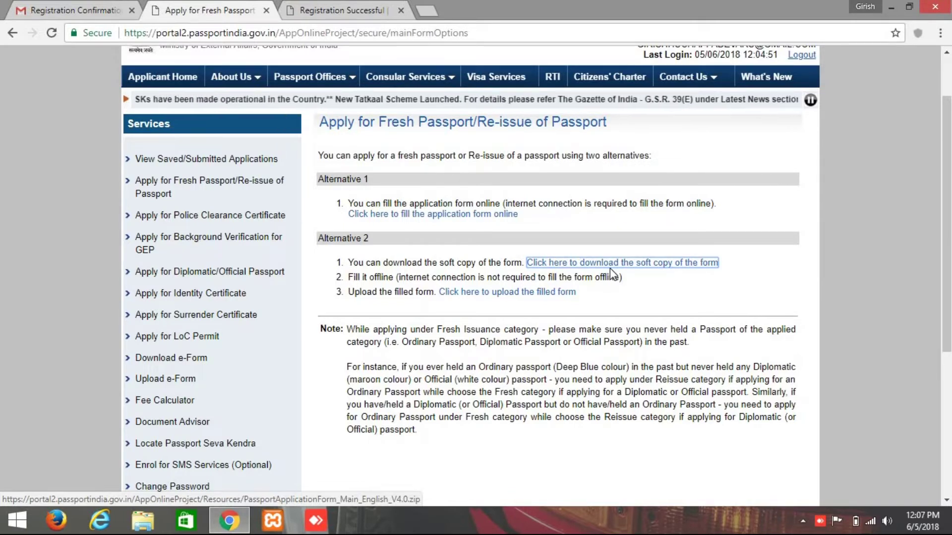
pyautogui.click(423, 215)
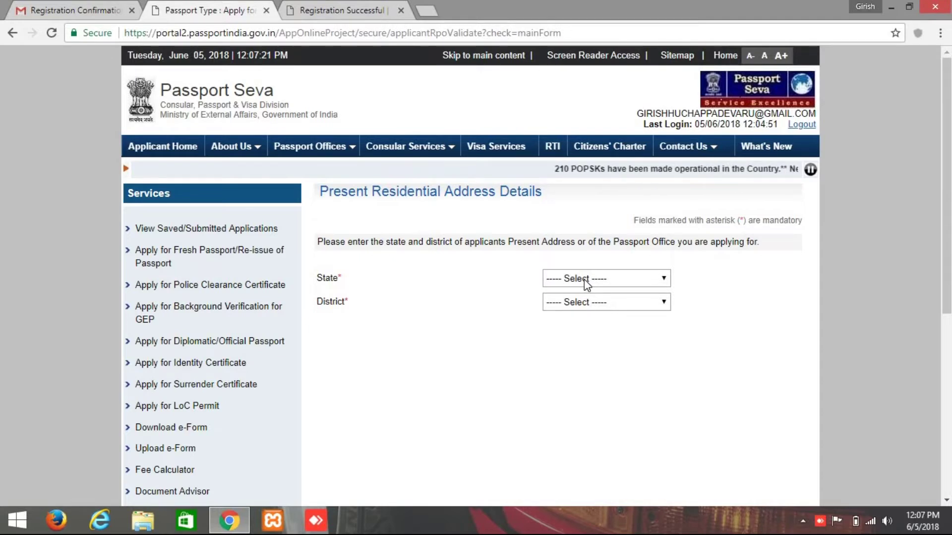
# Choose Karnataka as the state and Bengaluru as the district of the present address.
pyautogui.click(584, 278)
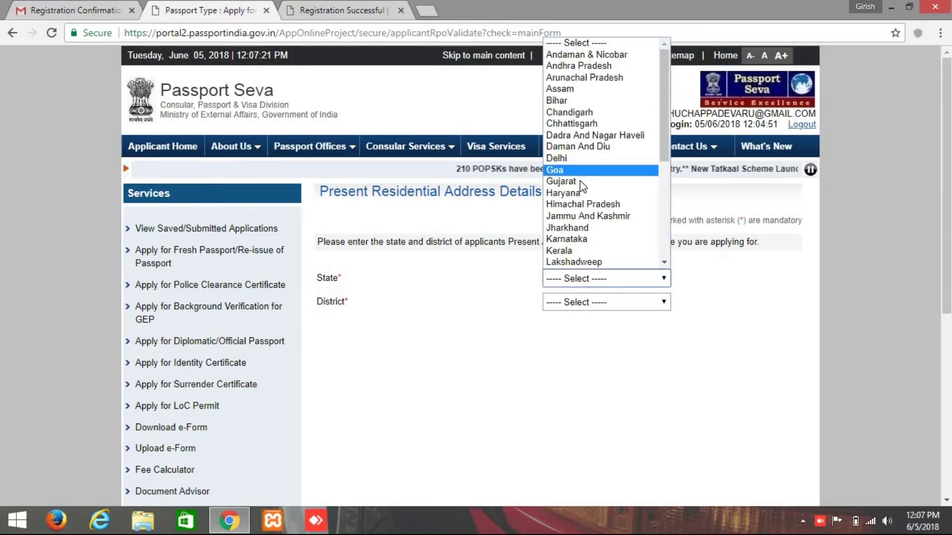
pyautogui.click(568, 239)
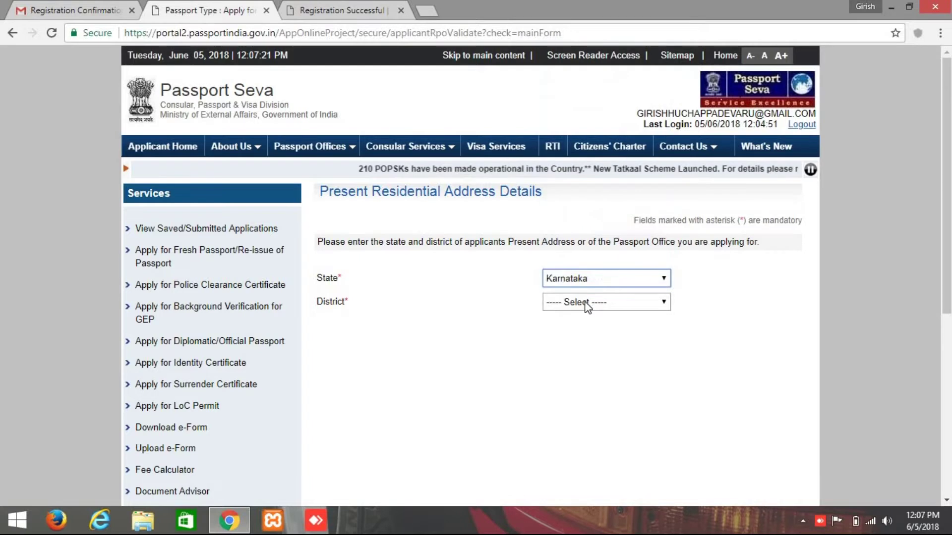
pyautogui.click(586, 304)
pyautogui.scroll(-4, 587, 234)
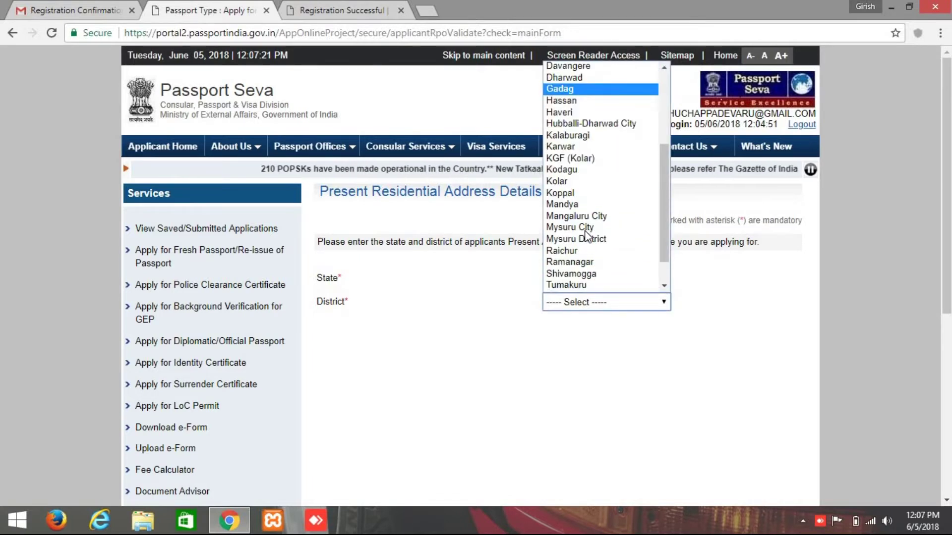
pyautogui.scroll(4, 586, 233)
pyautogui.scroll(-5, 585, 233)
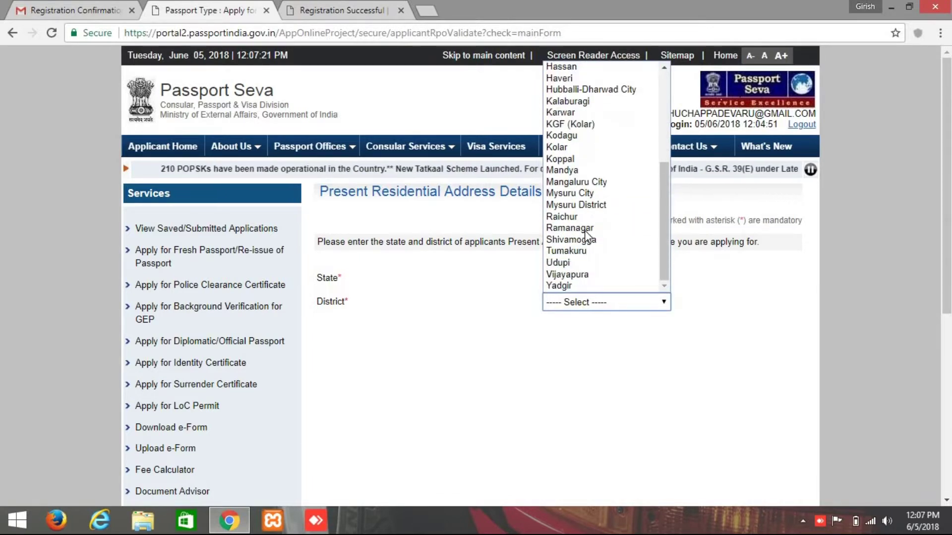
pyautogui.scroll(1, 585, 233)
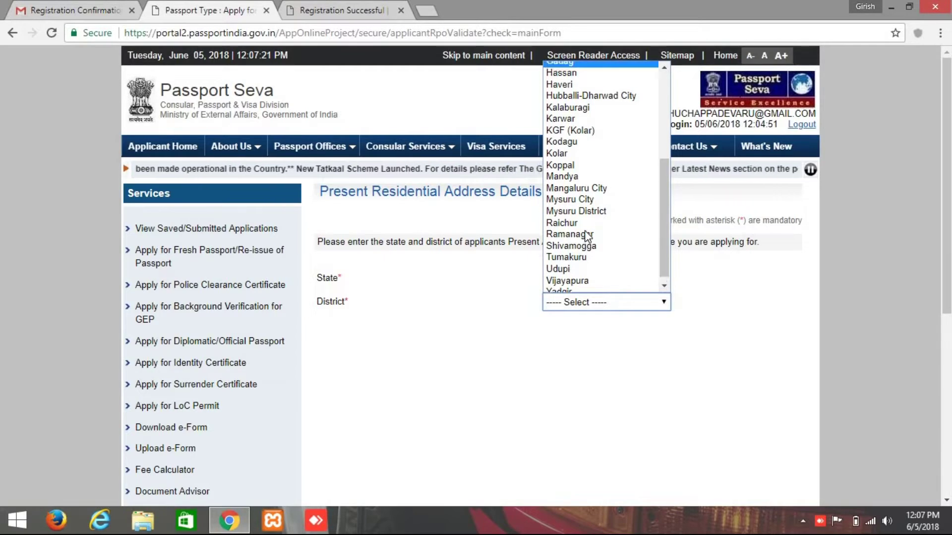
pyautogui.scroll(5, 587, 234)
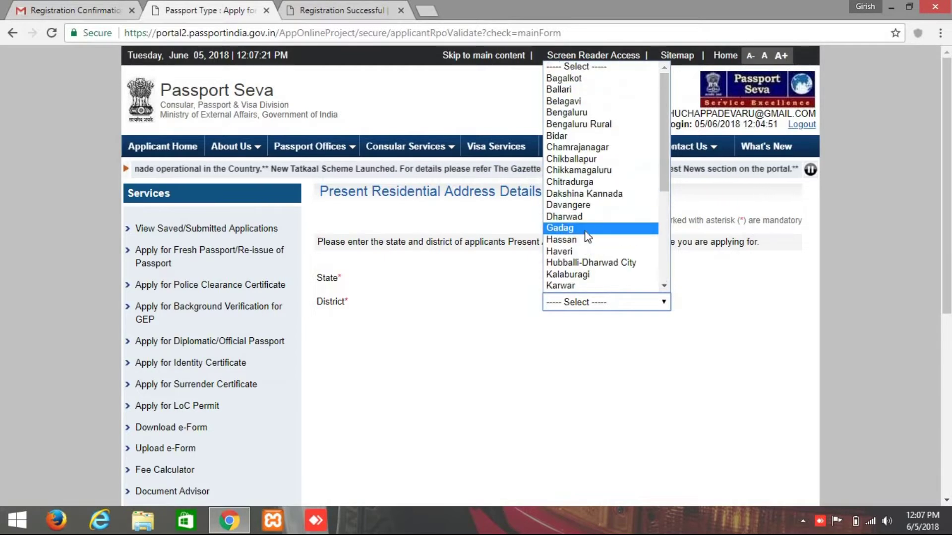
pyautogui.click(572, 114)
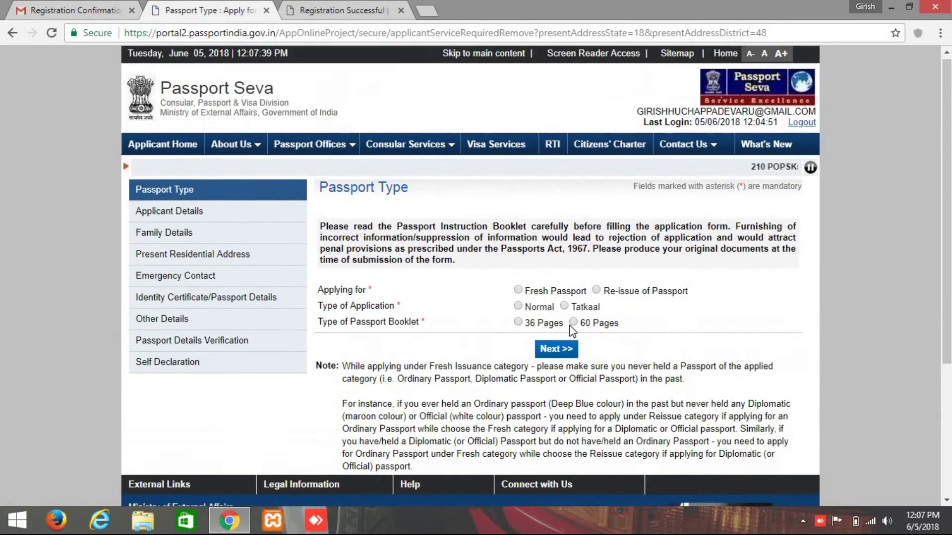
# Select Fresh Passport, Normal application and a 36-page booklet, then continue to Applicant Details.
pyautogui.click(518, 293)
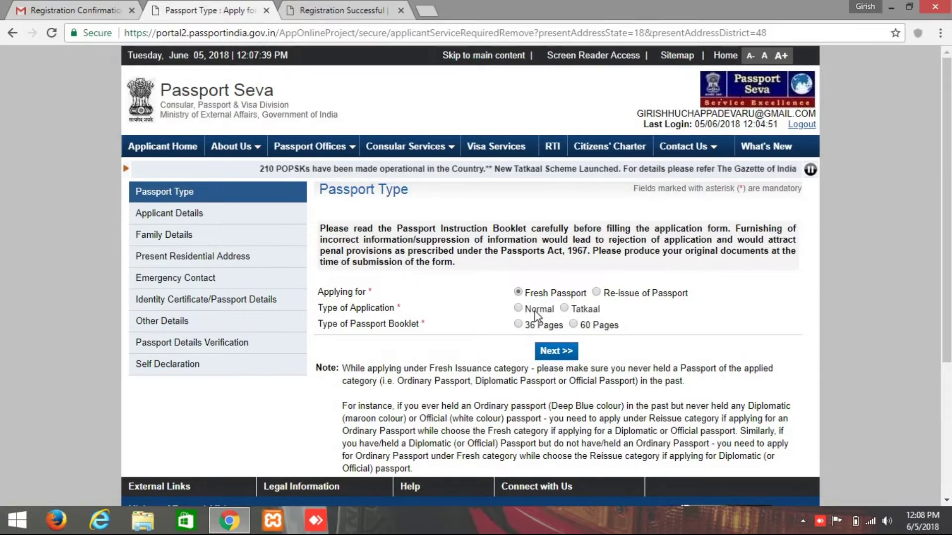
pyautogui.click(519, 308)
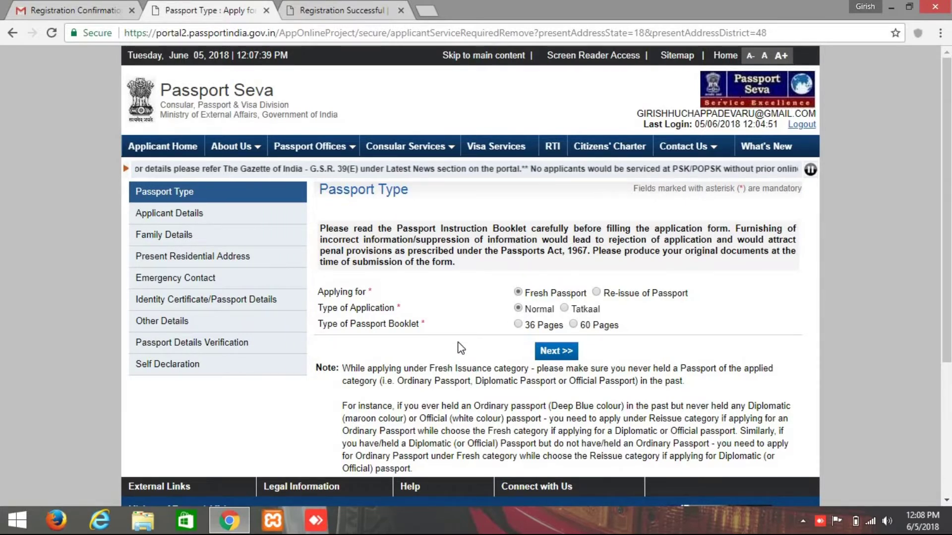
pyautogui.click(518, 324)
pyautogui.scroll(-2, 554, 358)
pyautogui.scroll(2, 553, 358)
pyautogui.click(548, 352)
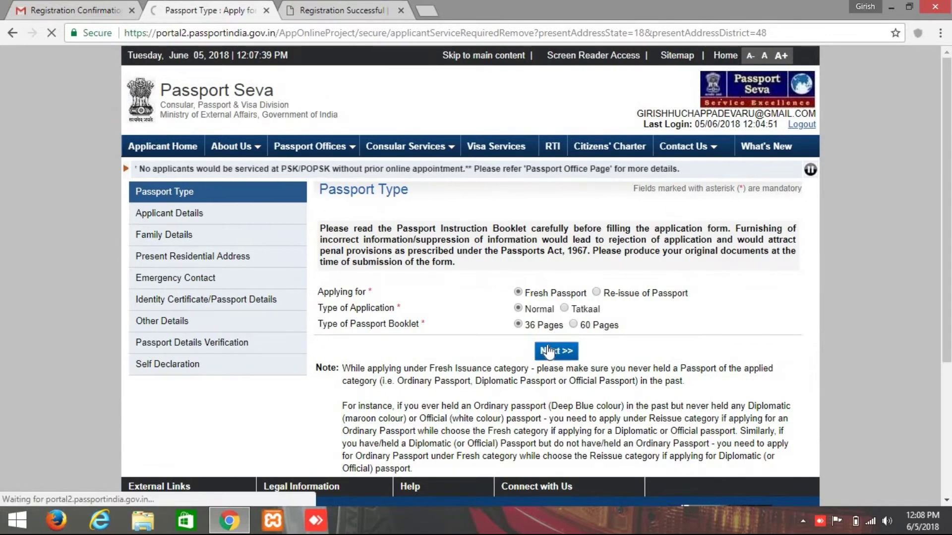
pyautogui.scroll(-2, 566, 347)
pyautogui.scroll(2, 594, 310)
pyautogui.scroll(-3, 596, 320)
pyautogui.scroll(3, 597, 320)
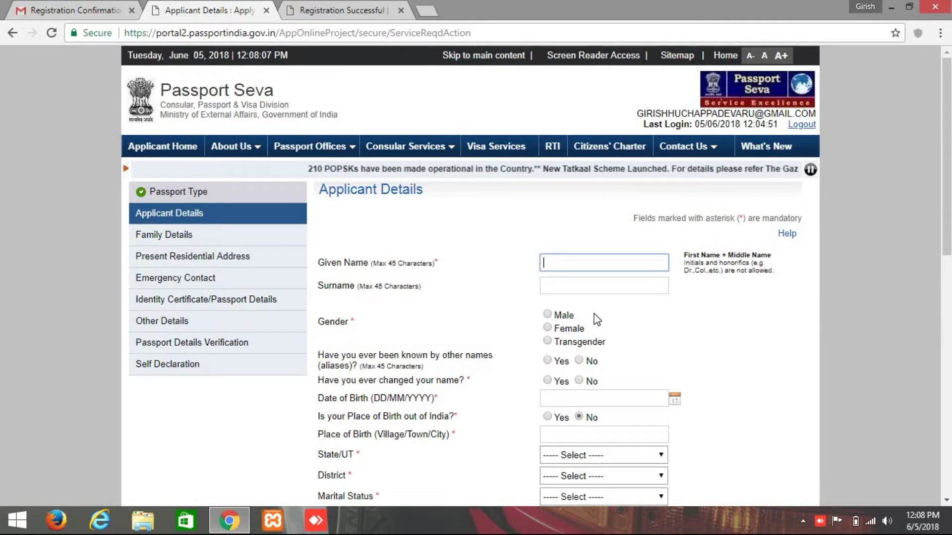
# Enter the applicant's given name, leave the surname blank, choose Male, and answer No to name change.
pyautogui.write('SA')
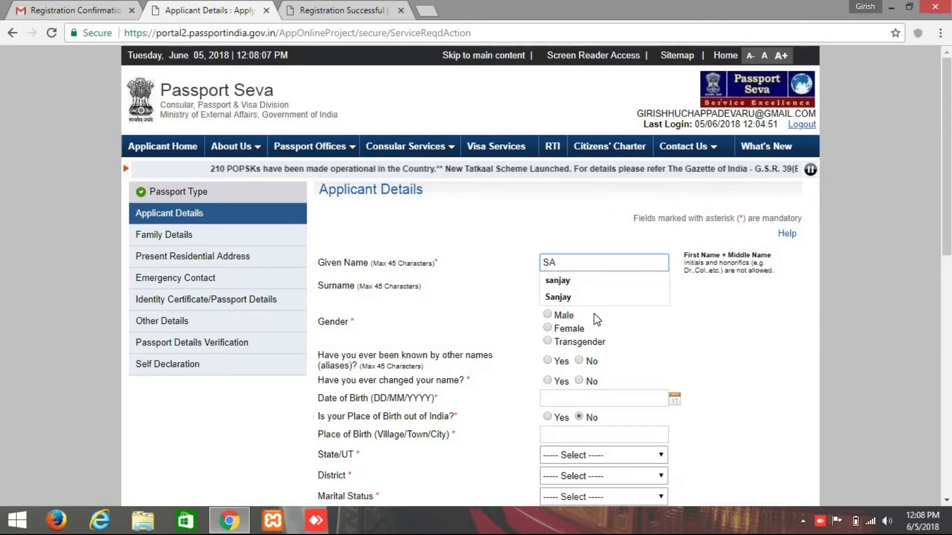
pyautogui.press('BackSpace')
pyautogui.press('BackSpace')
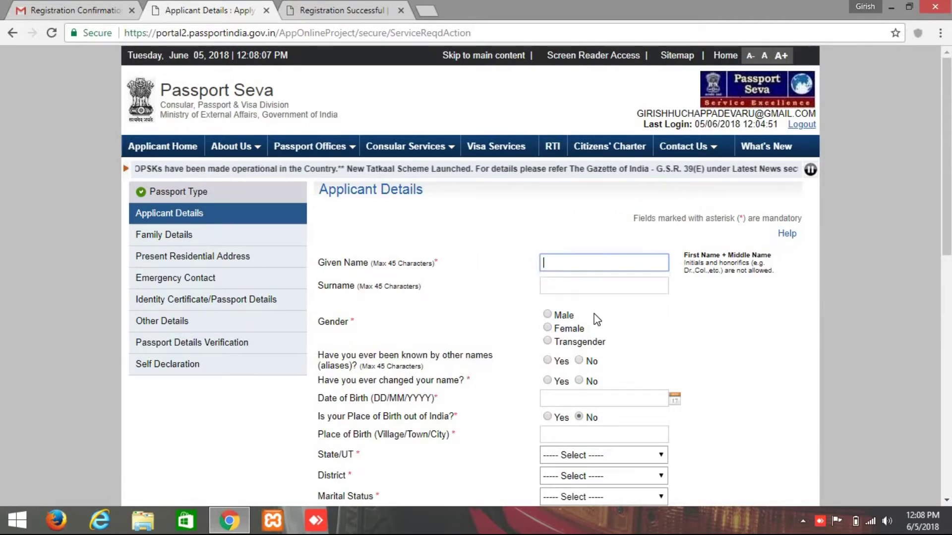
pyautogui.write('sanjay n')
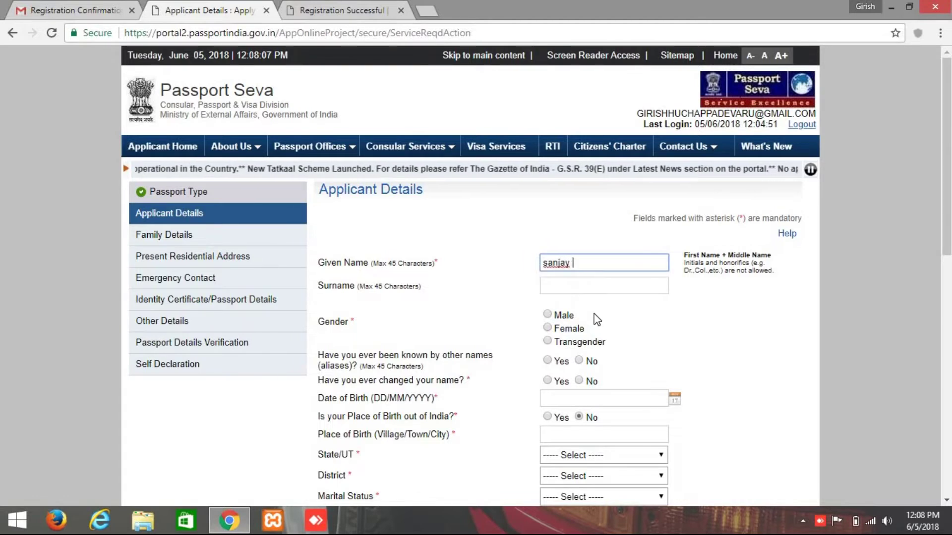
pyautogui.click(594, 287)
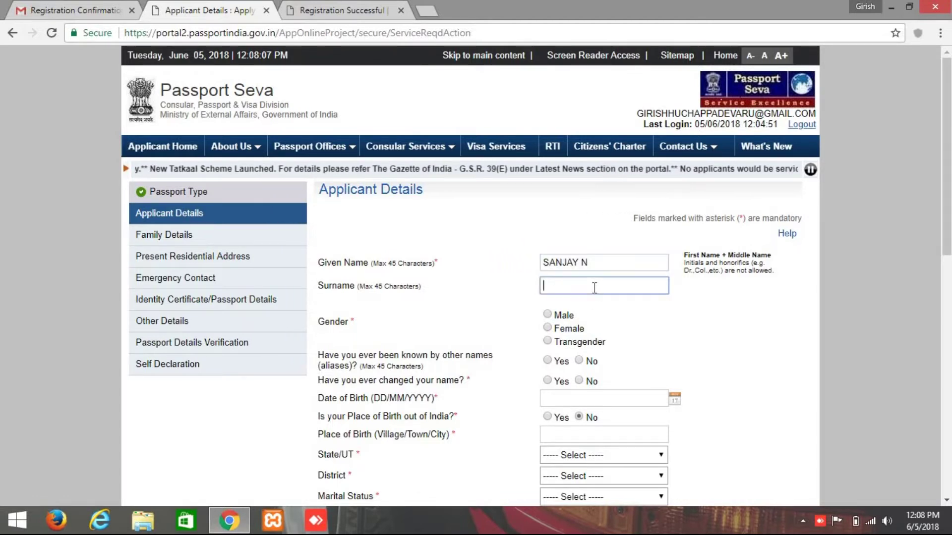
pyautogui.click(654, 317)
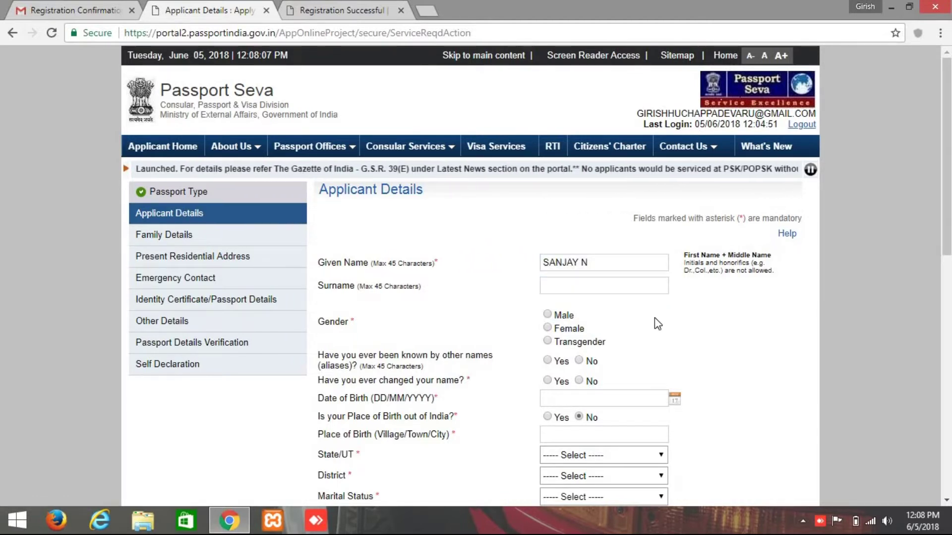
pyautogui.click(547, 314)
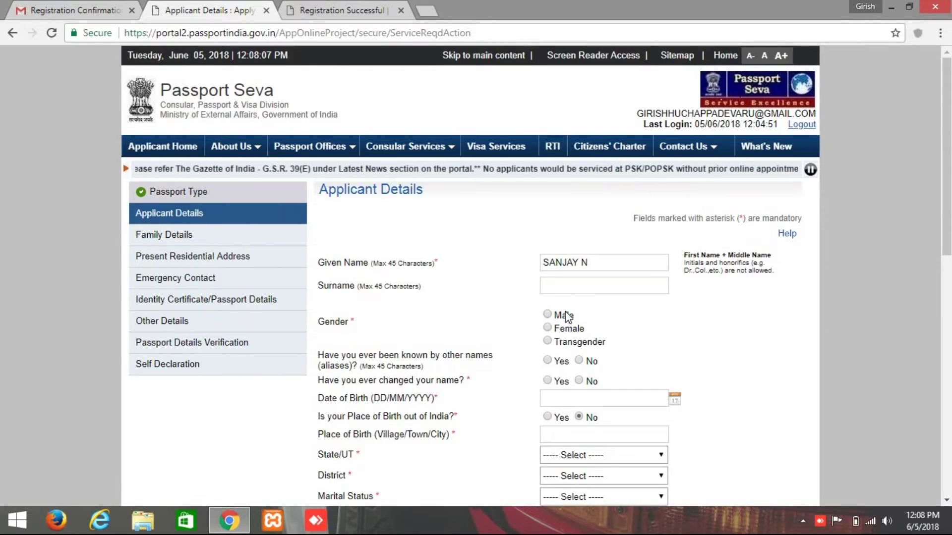
pyautogui.scroll(-3, 559, 245)
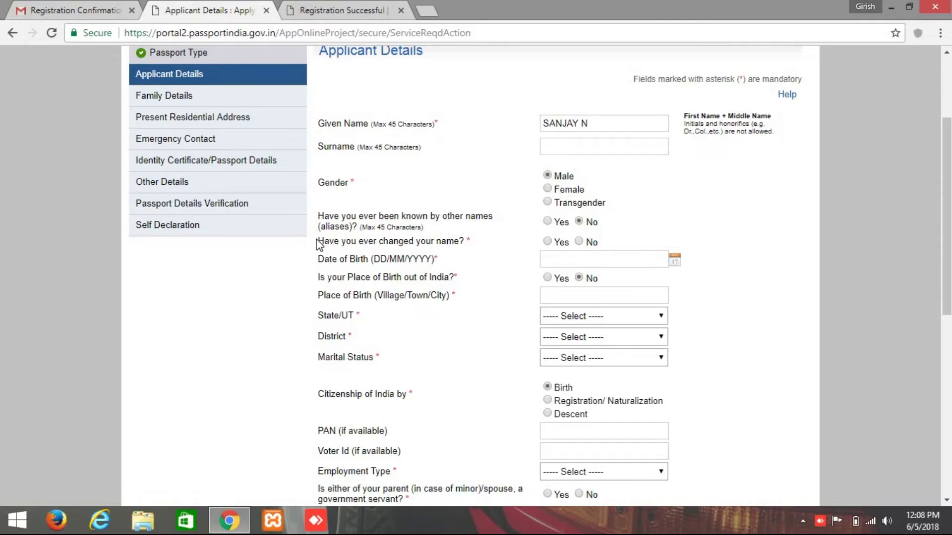
pyautogui.moveTo(317, 241); pyautogui.dragTo(476, 242)
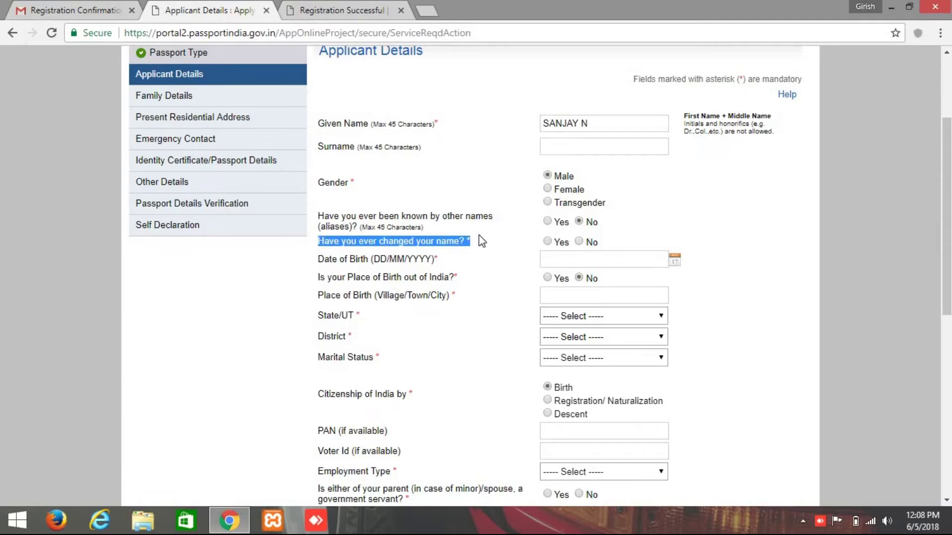
pyautogui.click(579, 241)
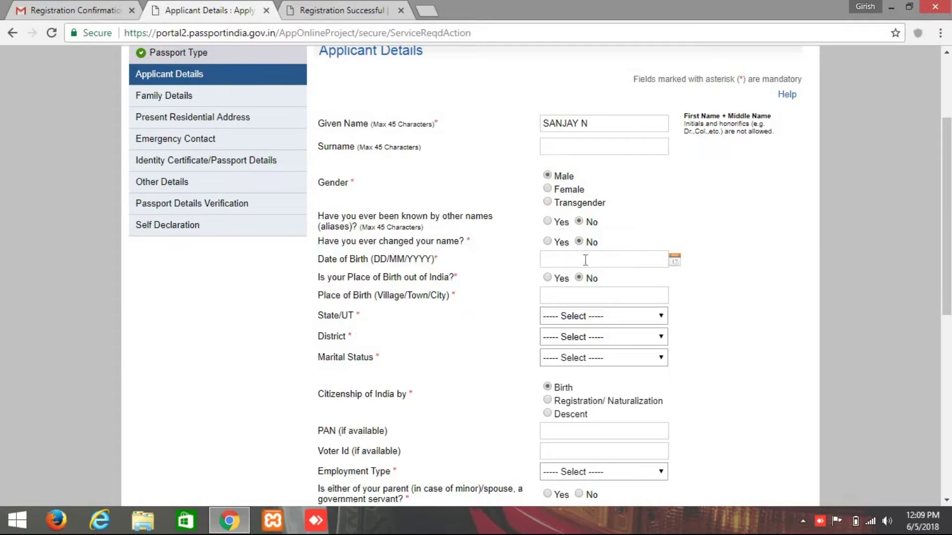
pyautogui.click(675, 260)
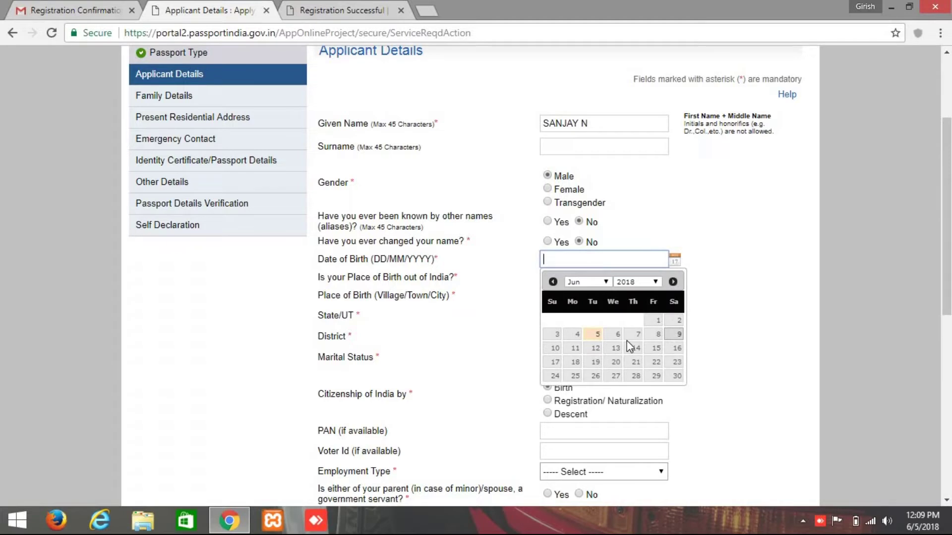
pyautogui.click(644, 284)
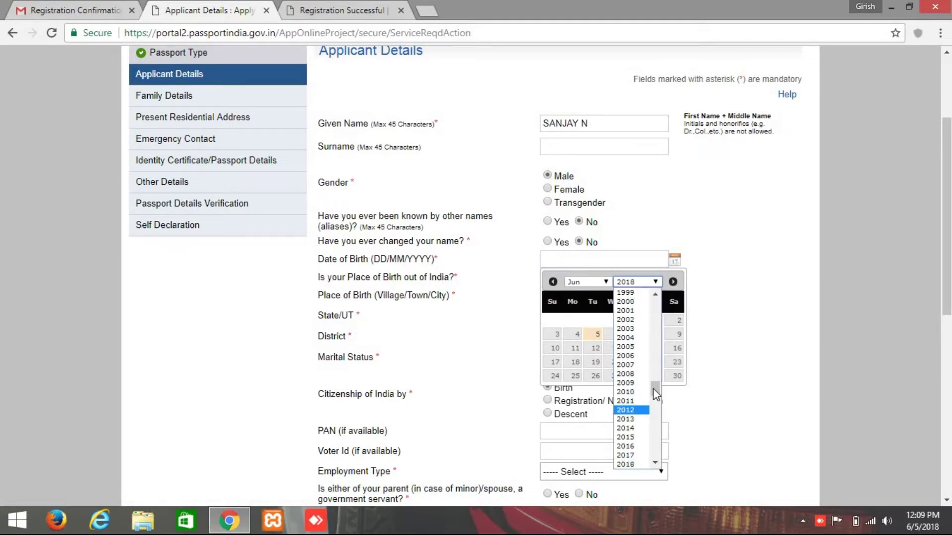
pyautogui.scroll(5, 632, 385)
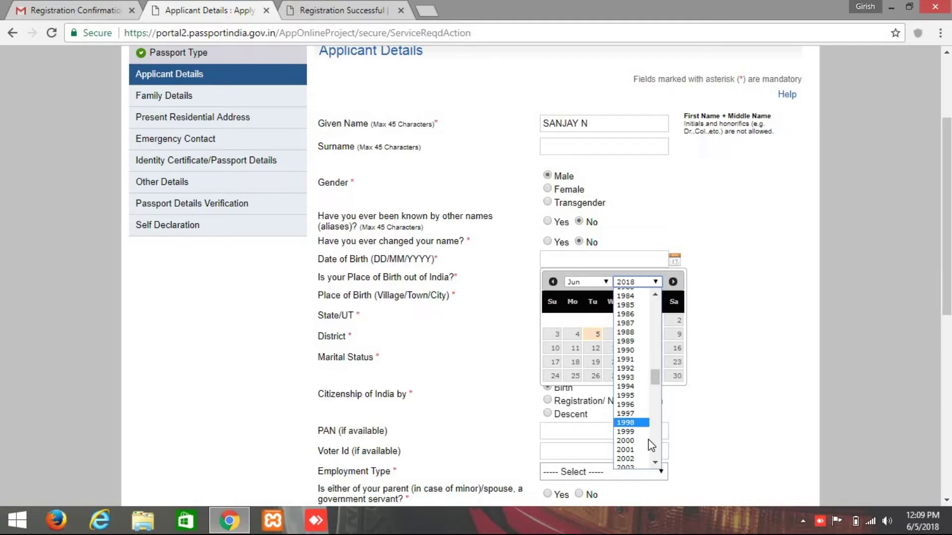
pyautogui.click(635, 404)
pyautogui.click(598, 280)
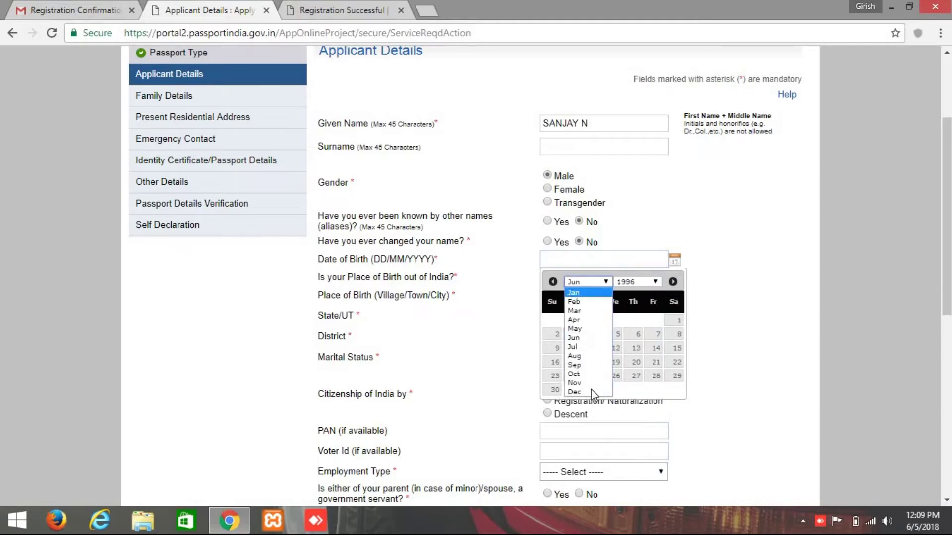
pyautogui.click(590, 392)
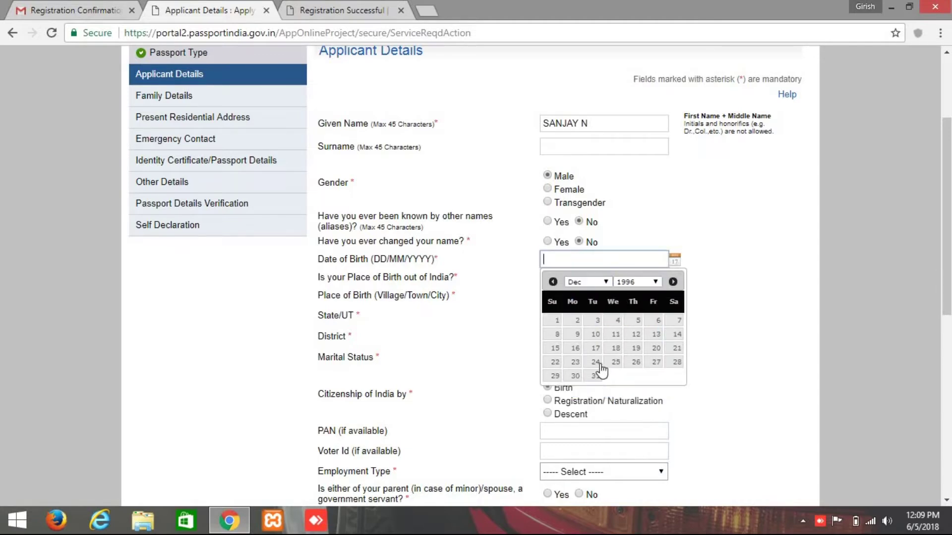
pyautogui.click(636, 335)
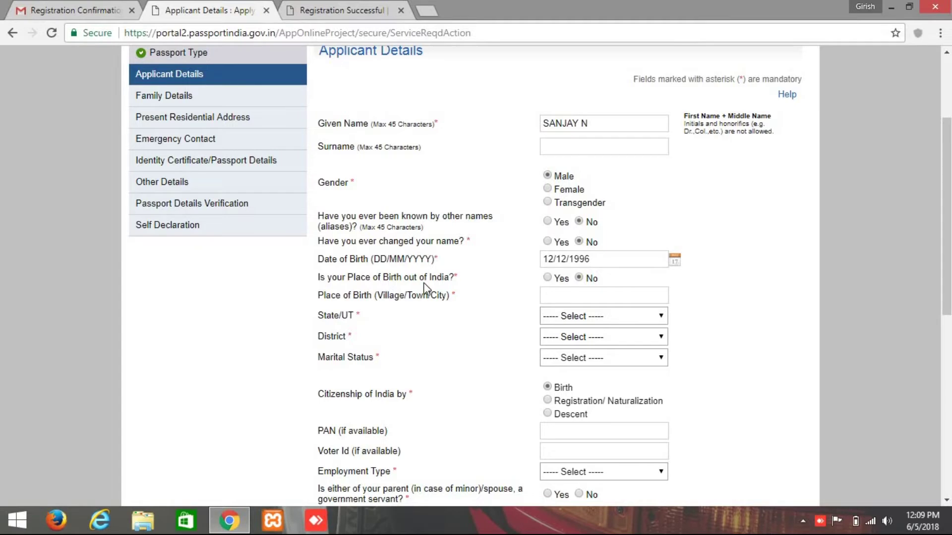
# Enter bengaluru as the place of birth and Karnataka as the birth state.
pyautogui.click(559, 300)
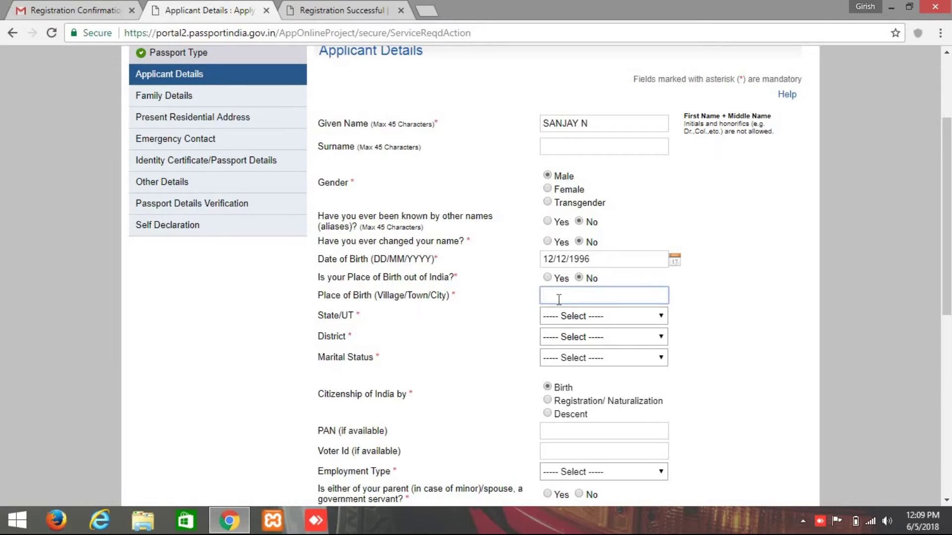
pyautogui.write('bengaluru')
pyautogui.click(673, 321)
pyautogui.click(616, 315)
pyautogui.click(620, 315)
pyautogui.click(622, 317)
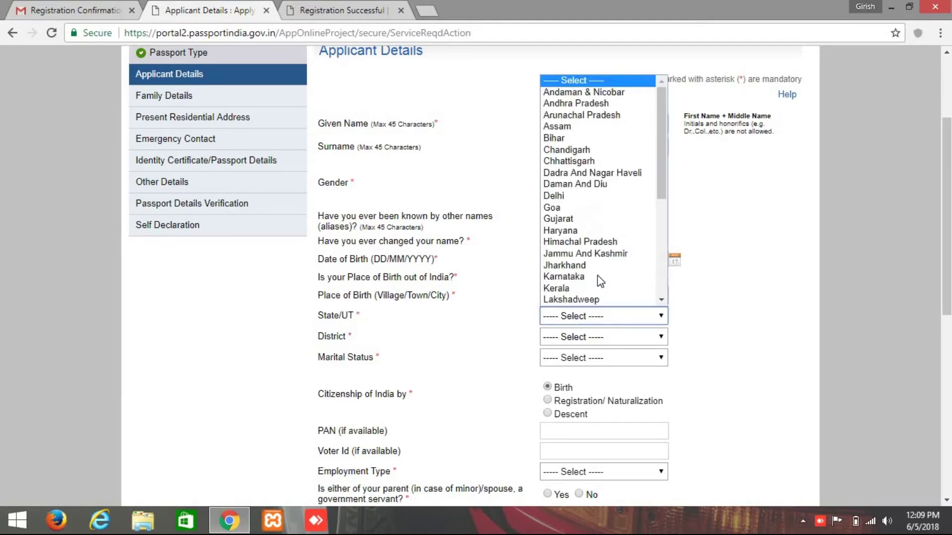
pyautogui.click(599, 274)
# Set the birth district to Bengaluru, correcting an accidental Belagavi, and marital status to Single.
pyautogui.click(595, 345)
pyautogui.scroll(-4, 582, 281)
pyautogui.scroll(4, 583, 282)
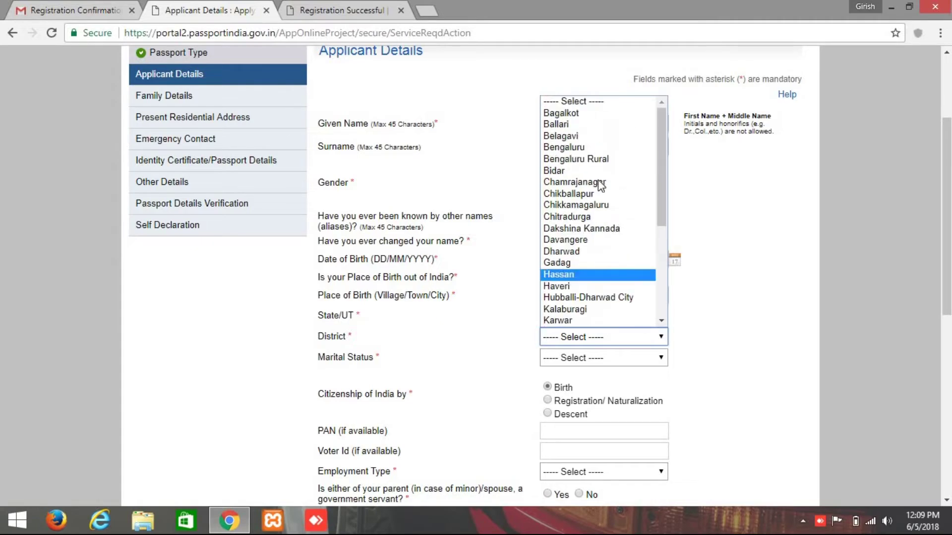
pyautogui.click(582, 137)
pyautogui.click(601, 342)
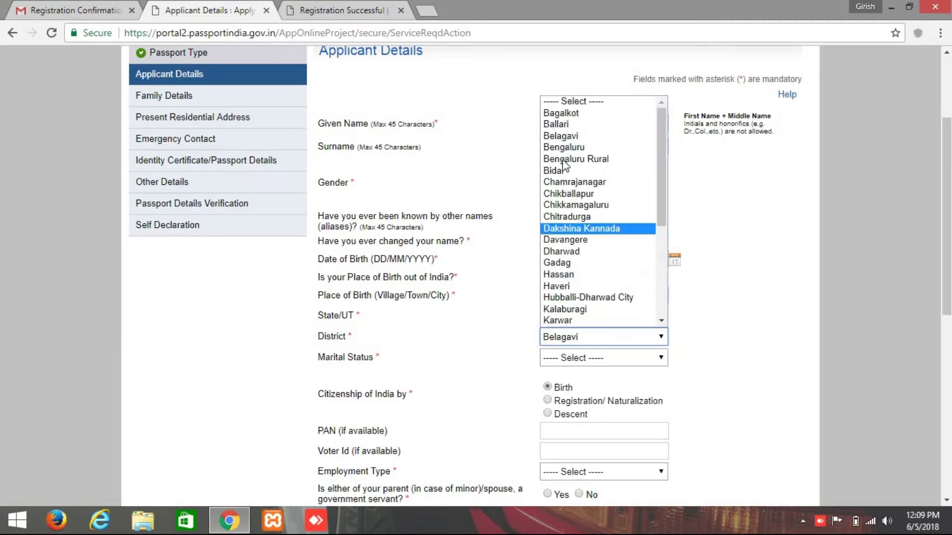
pyautogui.click(590, 148)
pyautogui.click(599, 357)
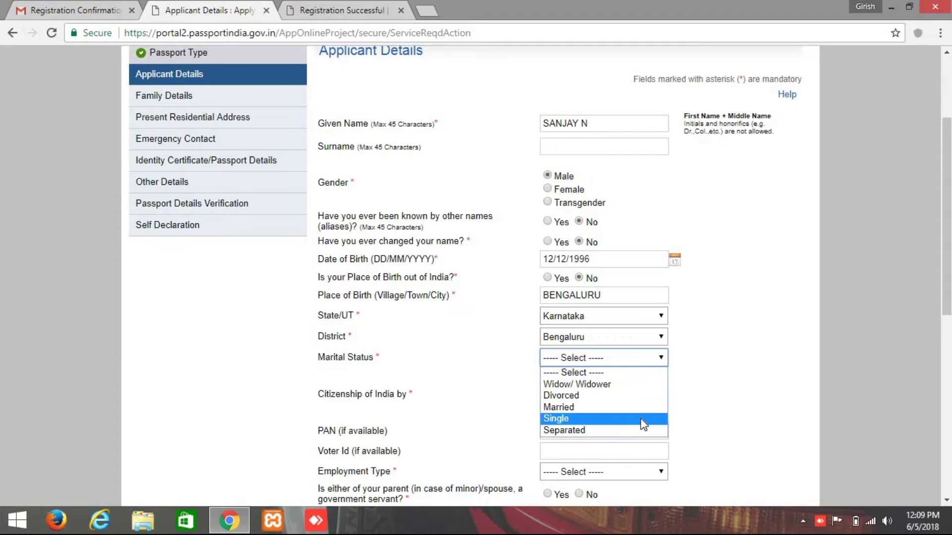
pyautogui.click(599, 419)
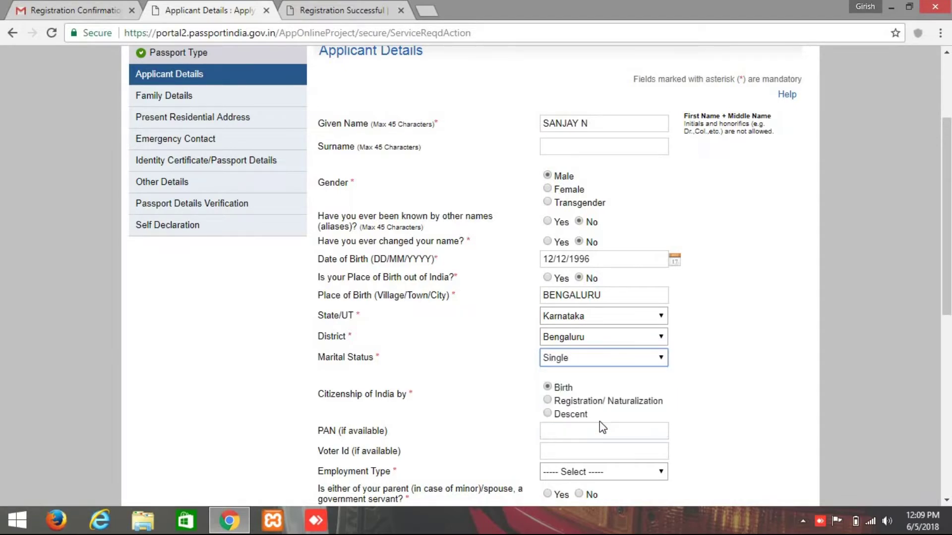
pyautogui.scroll(-2, 492, 347)
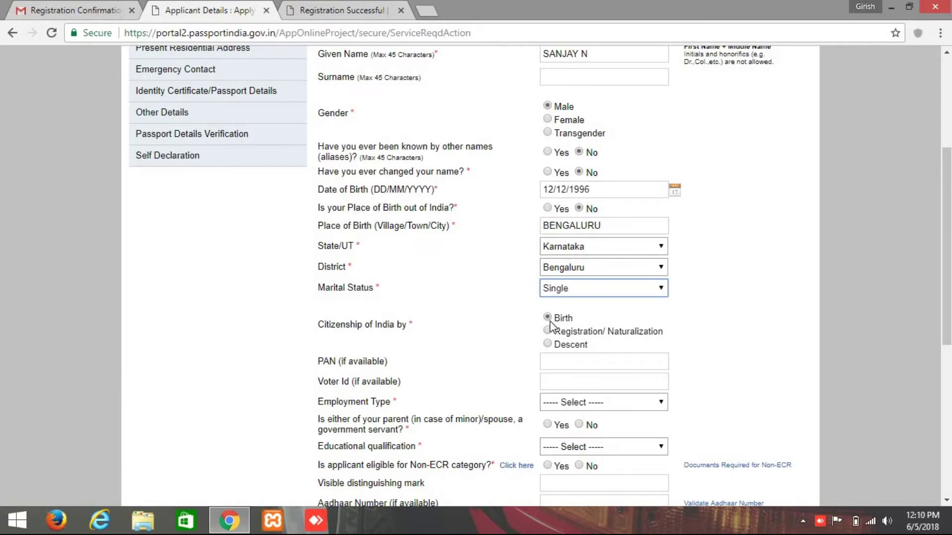
# Set employment type Student, answer No to the parent question, and choose Graduate And Above.
pyautogui.scroll(-1, 527, 317)
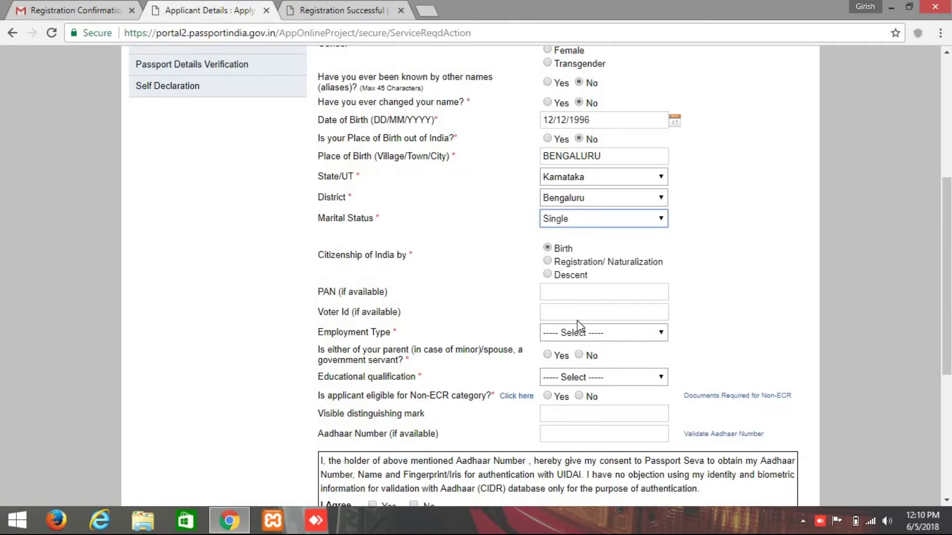
pyautogui.scroll(-2, 577, 320)
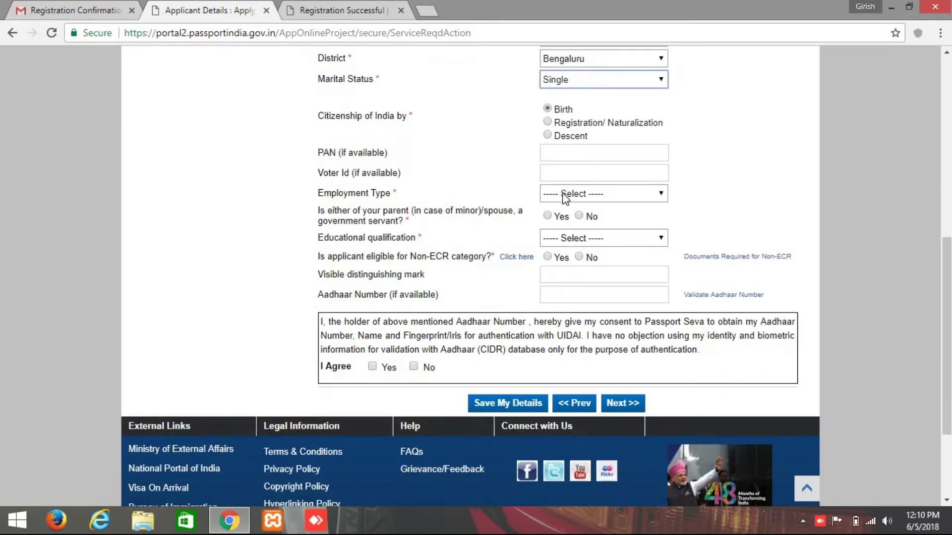
pyautogui.click(560, 197)
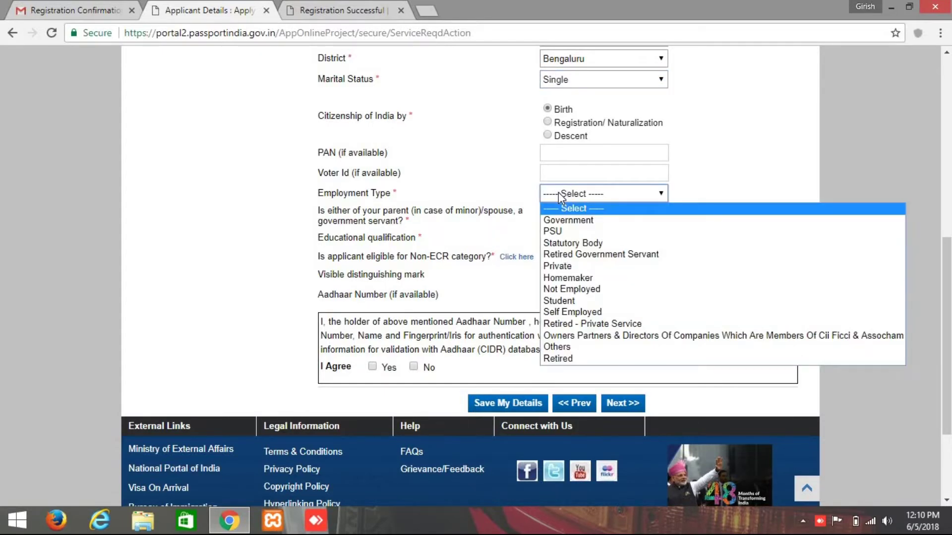
pyautogui.click(571, 297)
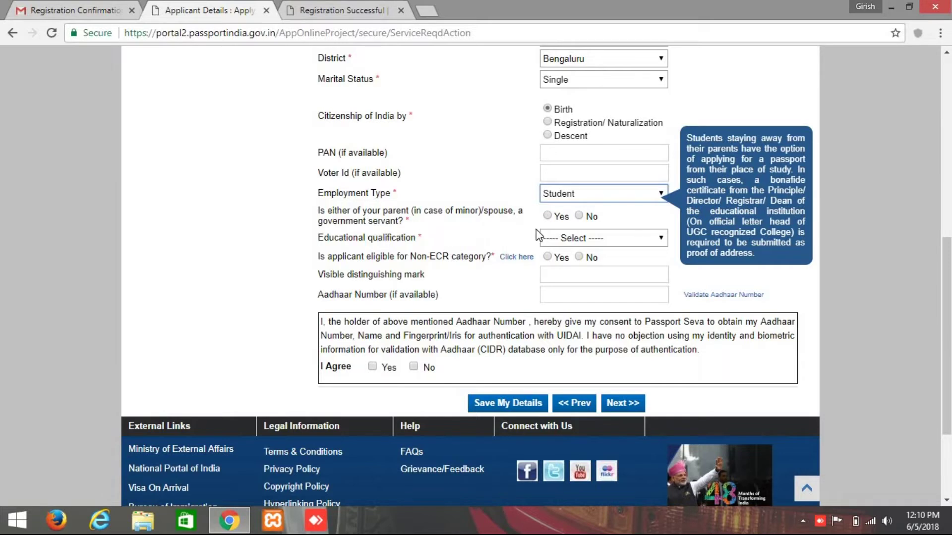
pyautogui.click(580, 216)
pyautogui.click(554, 239)
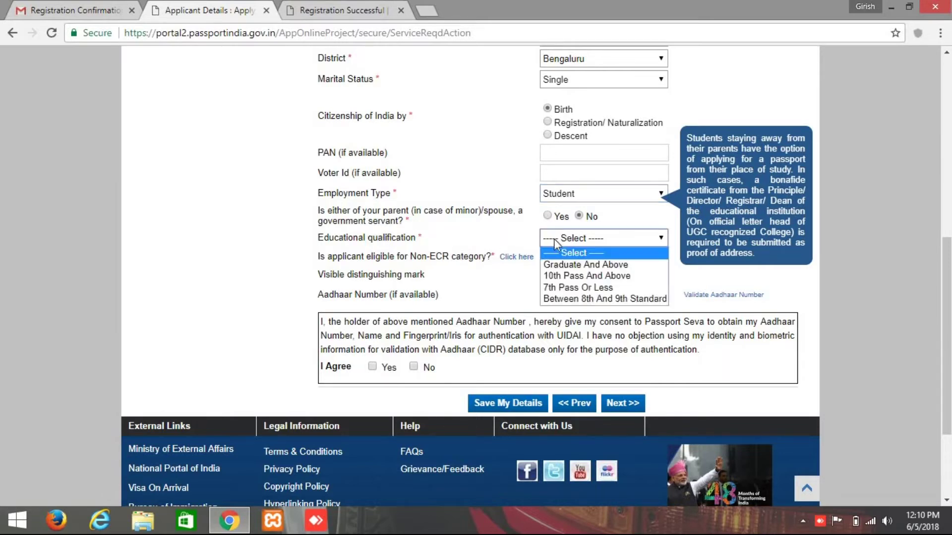
pyautogui.click(574, 266)
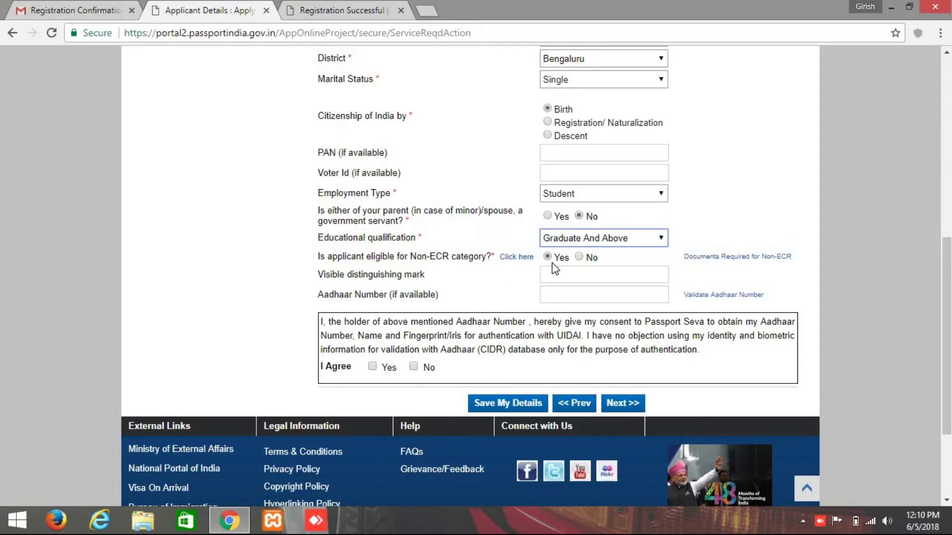
# Enter NO as the distinguishing mark, give Aadhaar consent, and continue to Family Details.
pyautogui.scroll(-1, 559, 274)
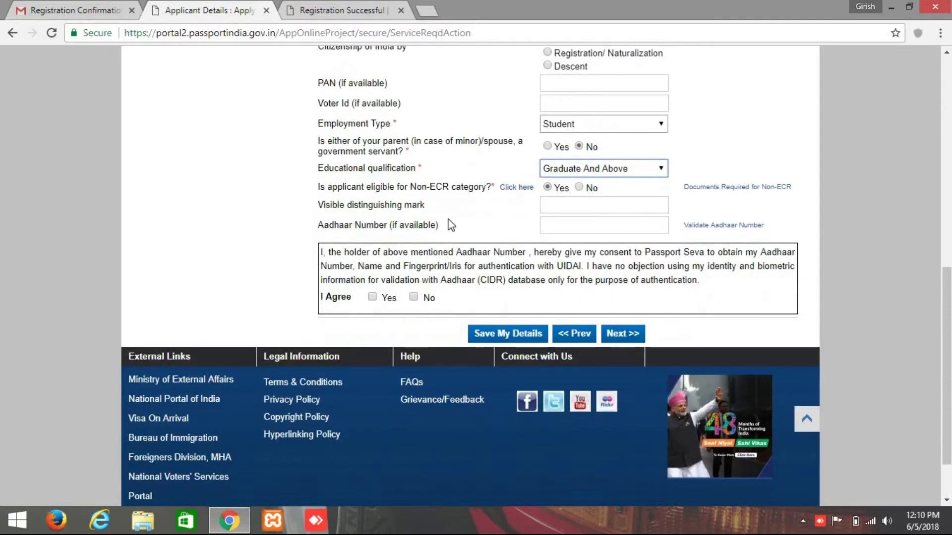
pyautogui.click(557, 206)
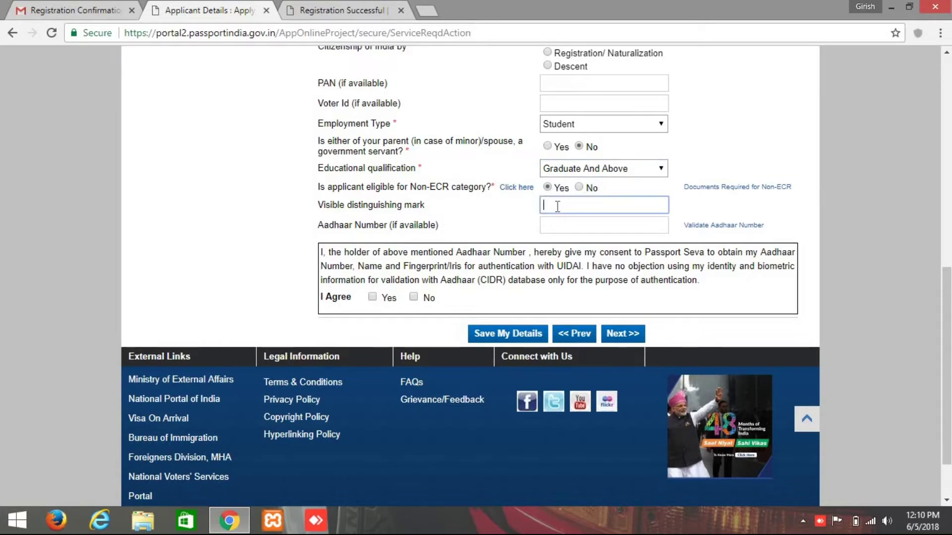
pyautogui.write('NO')
pyautogui.click(565, 226)
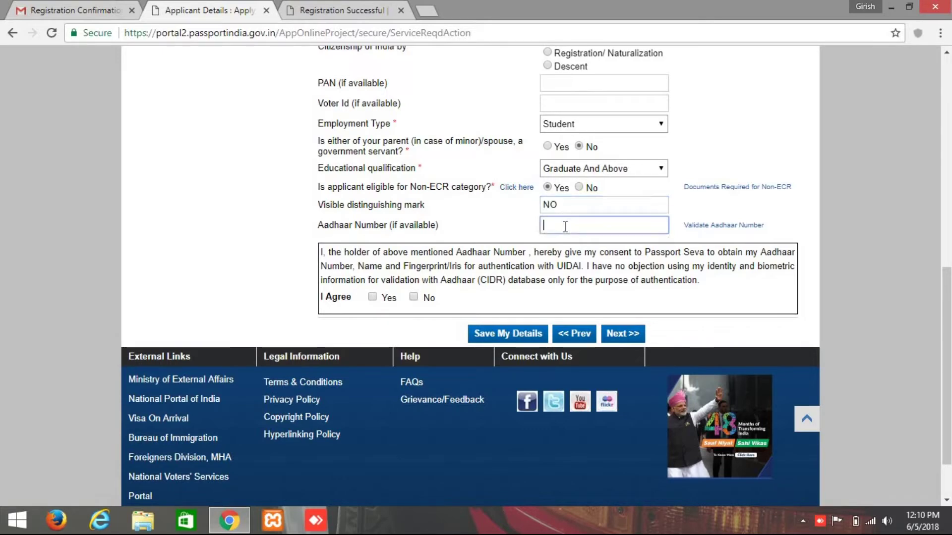
pyautogui.scroll(2, 467, 229)
pyautogui.scroll(-2, 384, 121)
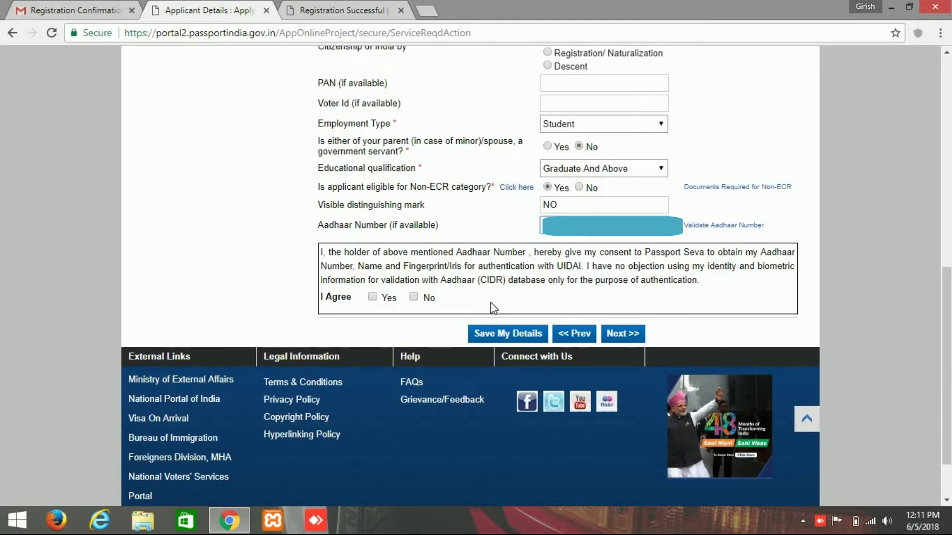
pyautogui.click(372, 297)
pyautogui.click(617, 335)
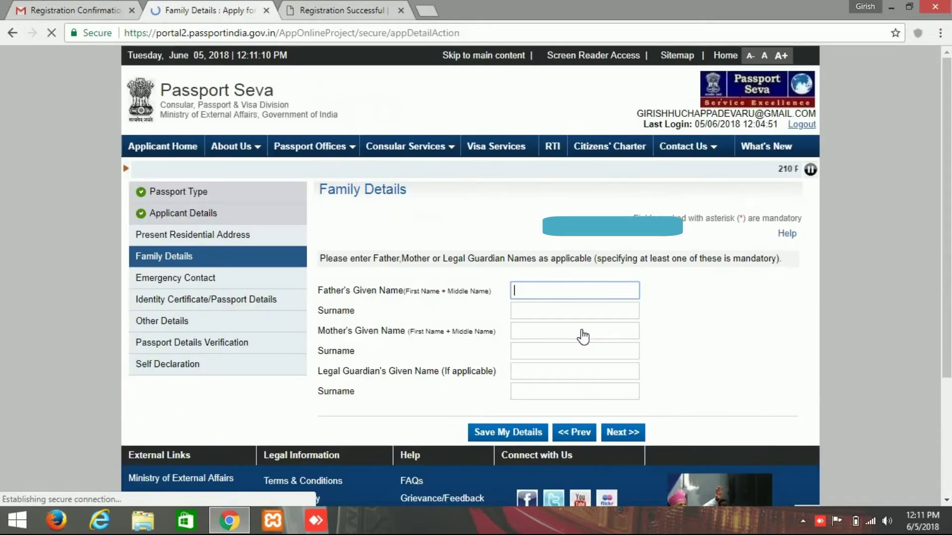
# Fill in the father's given name from the suggestion and type the mother's given name.
pyautogui.scroll(-2, 646, 316)
pyautogui.scroll(2, 692, 294)
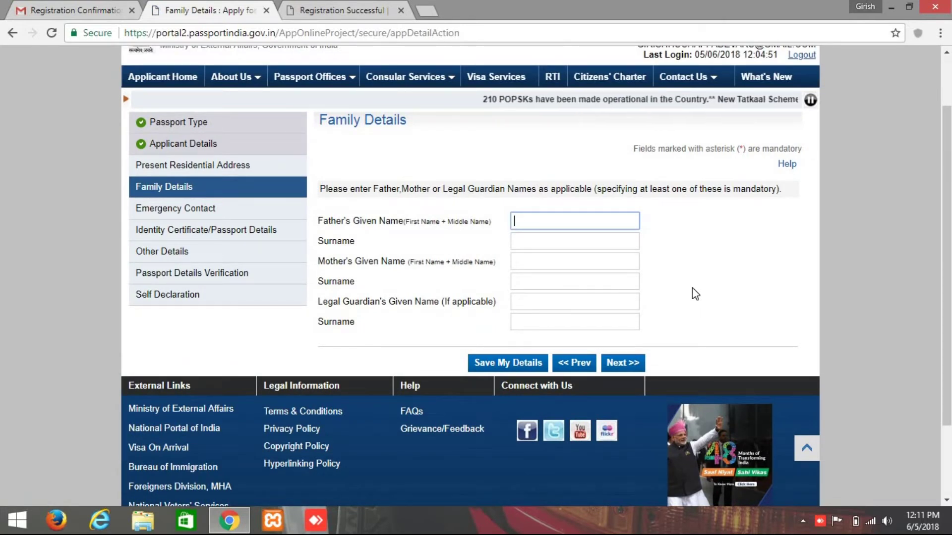
pyautogui.write('N')
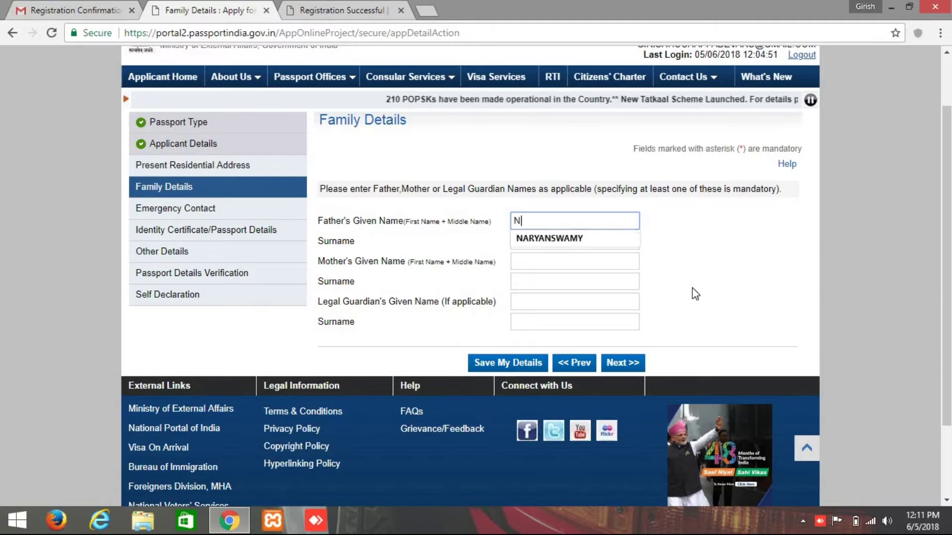
pyautogui.click(600, 242)
pyautogui.click(557, 254)
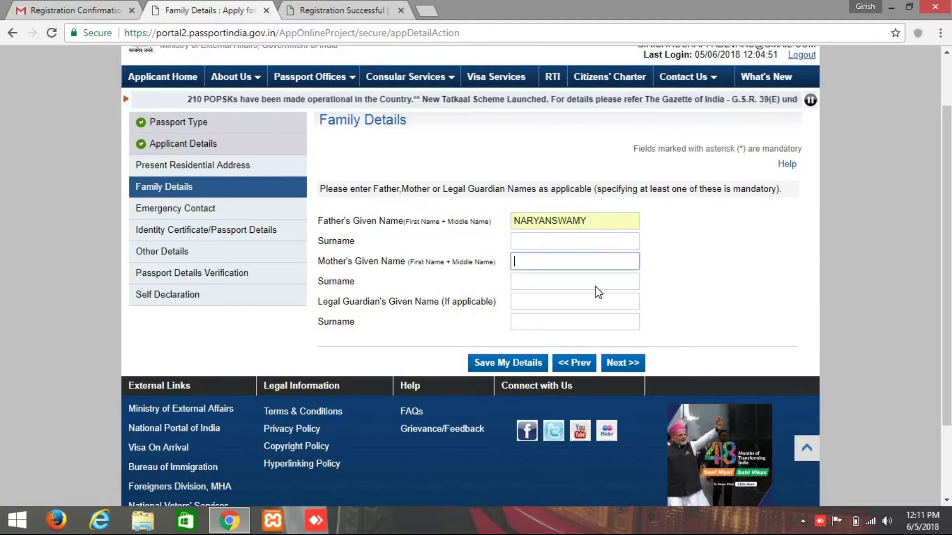
pyautogui.write('r')
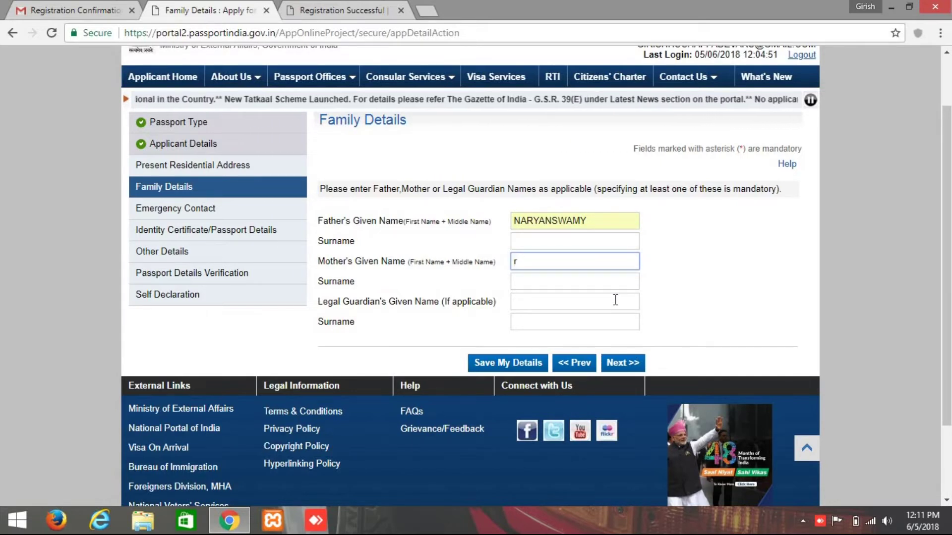
pyautogui.write('chand')
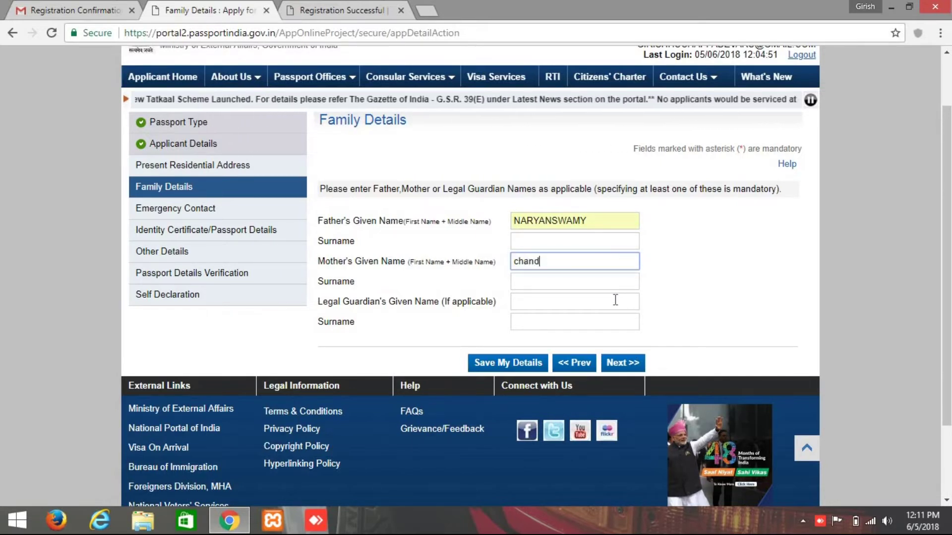
pyautogui.write('ramma')
pyautogui.click(667, 292)
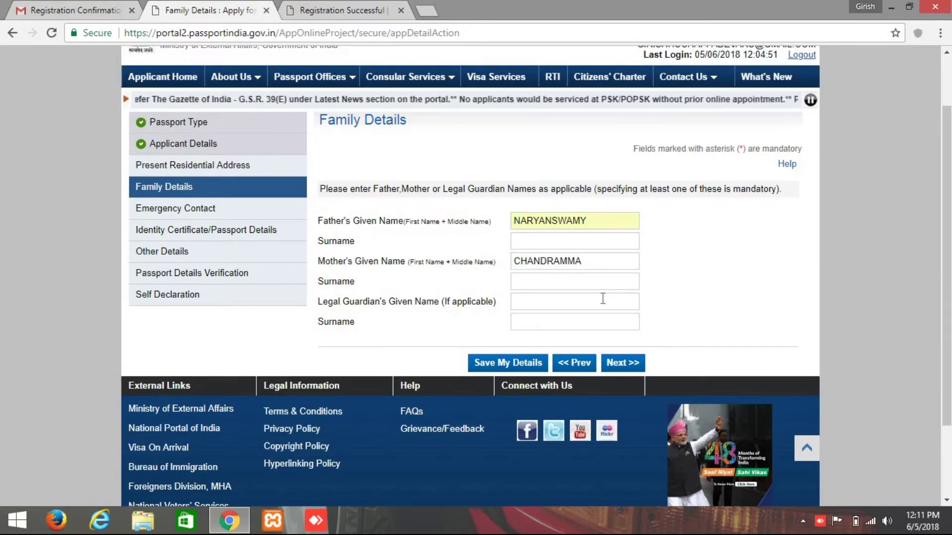
# Enter the legal guardian's given name and submit the Family Details section.
pyautogui.click(558, 287)
pyautogui.click(545, 304)
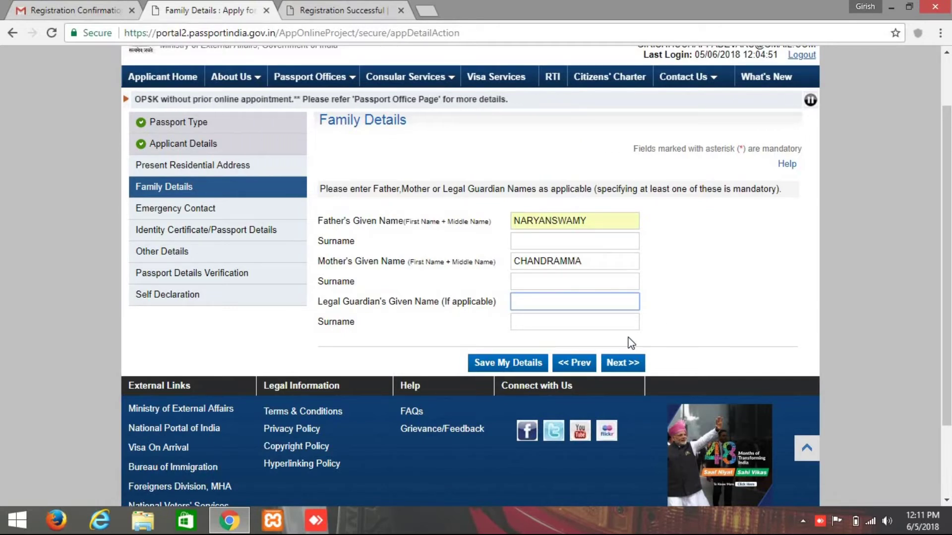
pyautogui.write('kiran')
pyautogui.click(663, 290)
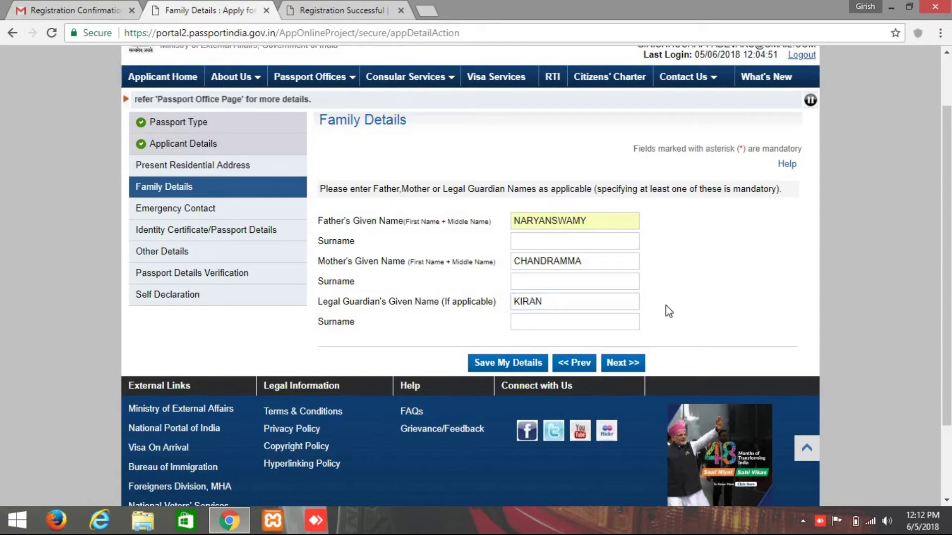
pyautogui.click(626, 366)
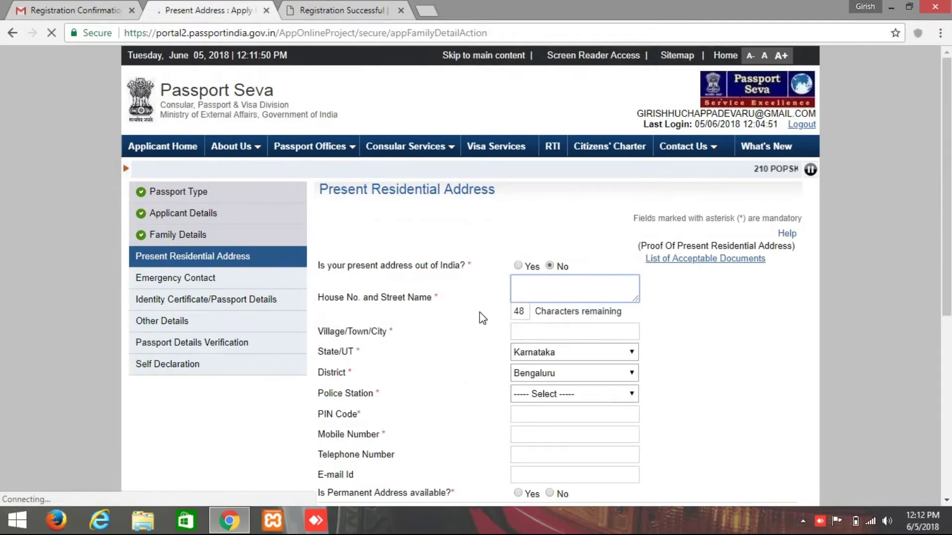
# Enter the town name in both the House No./Street Name and Village/Town/City fields.
pyautogui.scroll(-1, 479, 312)
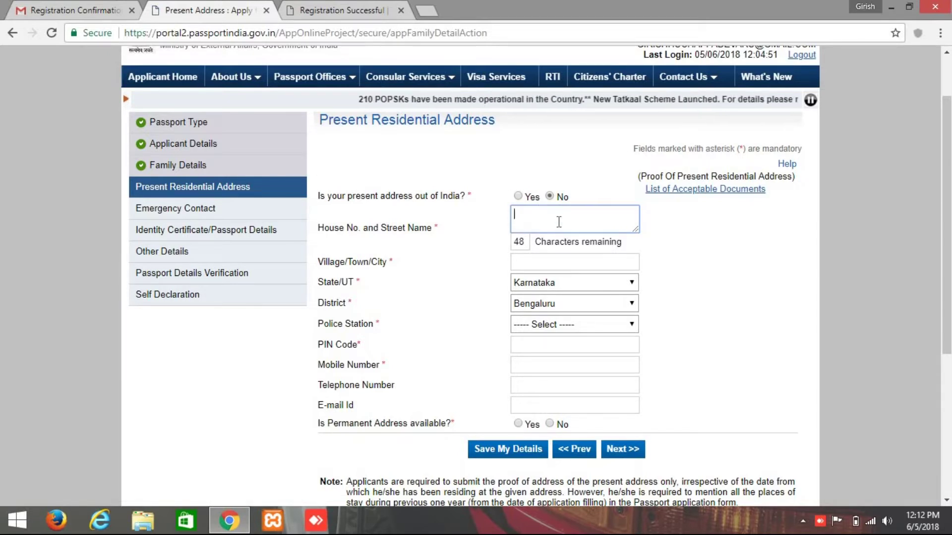
pyautogui.write('Nelamangala')
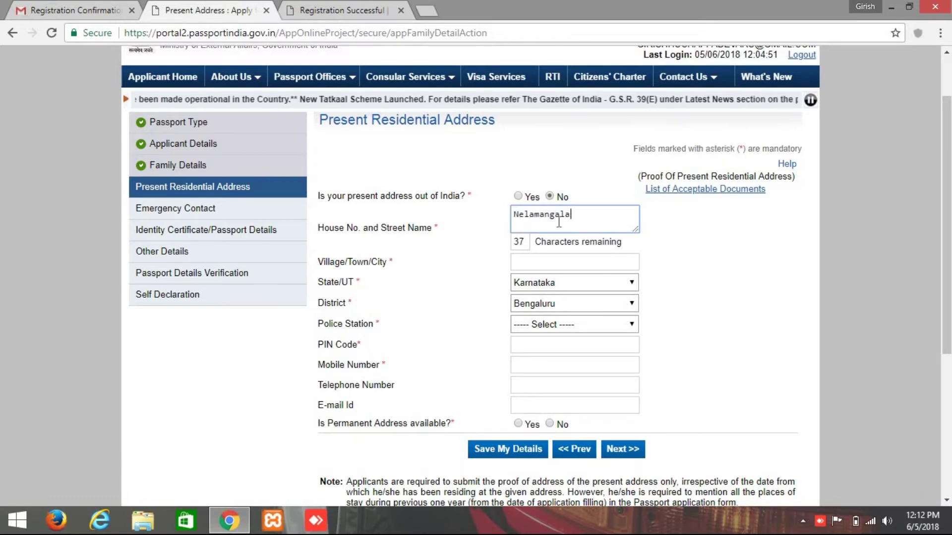
pyautogui.click(664, 243)
pyautogui.click(550, 263)
pyautogui.write('nela')
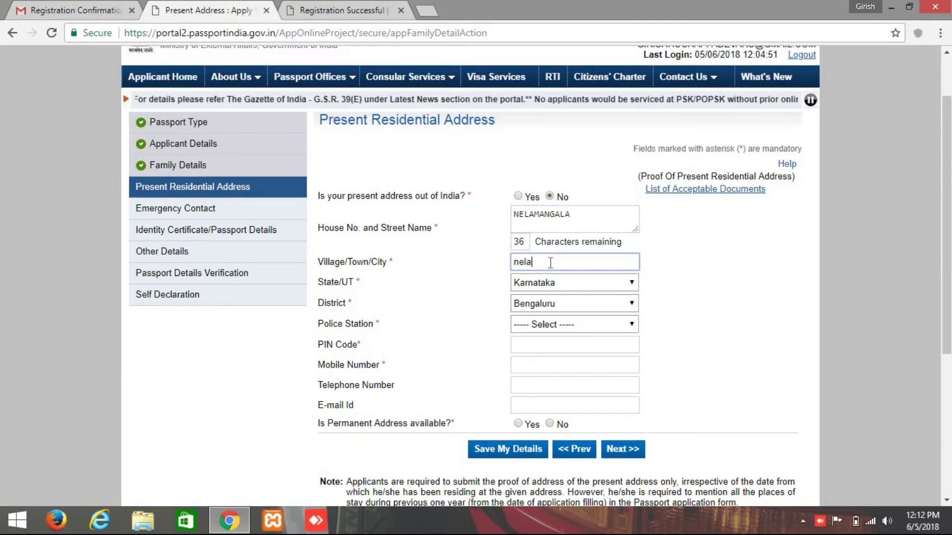
pyautogui.write('mangala')
pyautogui.click(810, 290)
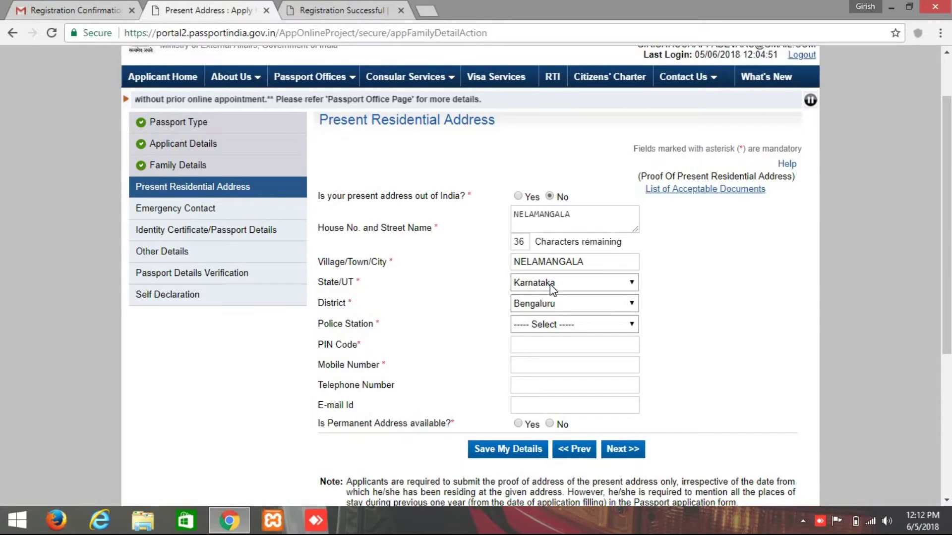
# Keep Karnataka and Bengaluru as state and district, and choose BEGUR as the police station.
pyautogui.click(549, 284)
pyautogui.click(551, 243)
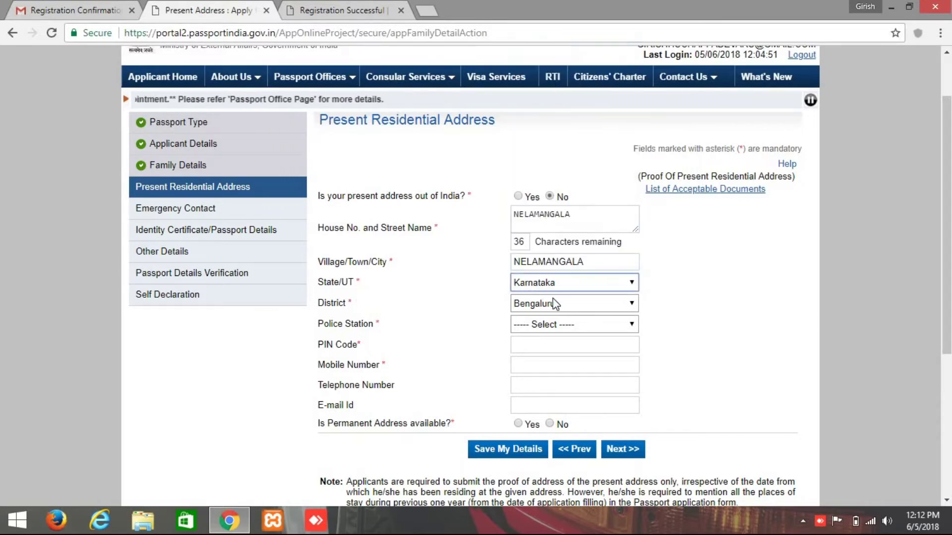
pyautogui.click(556, 303)
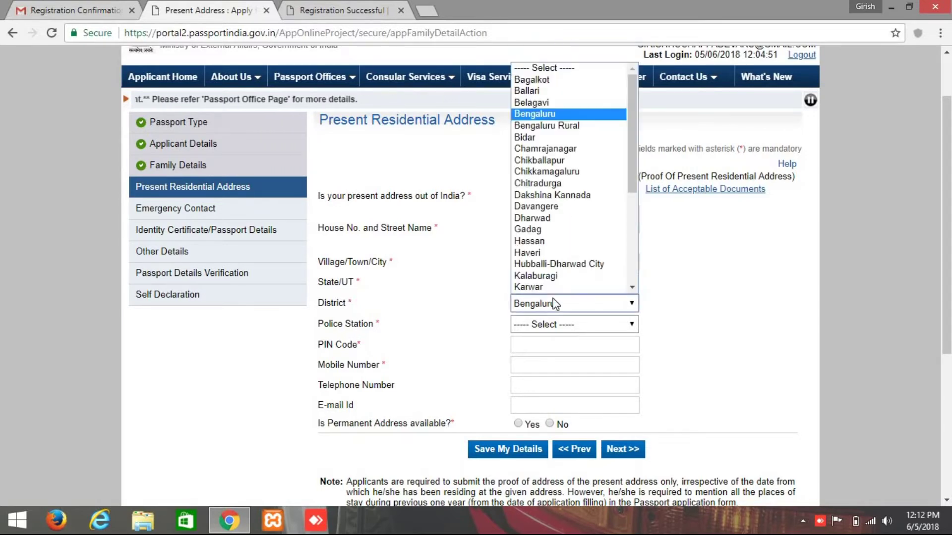
pyautogui.click(549, 112)
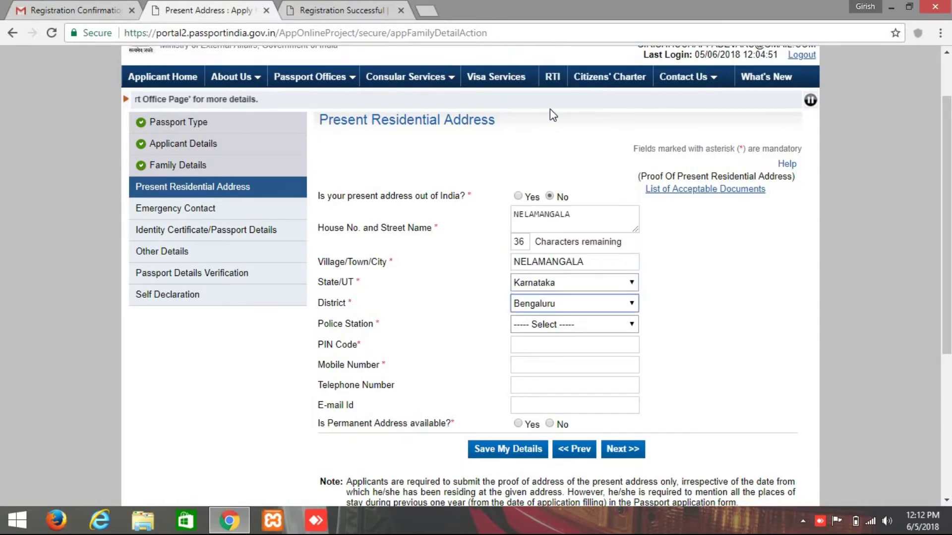
pyautogui.click(536, 325)
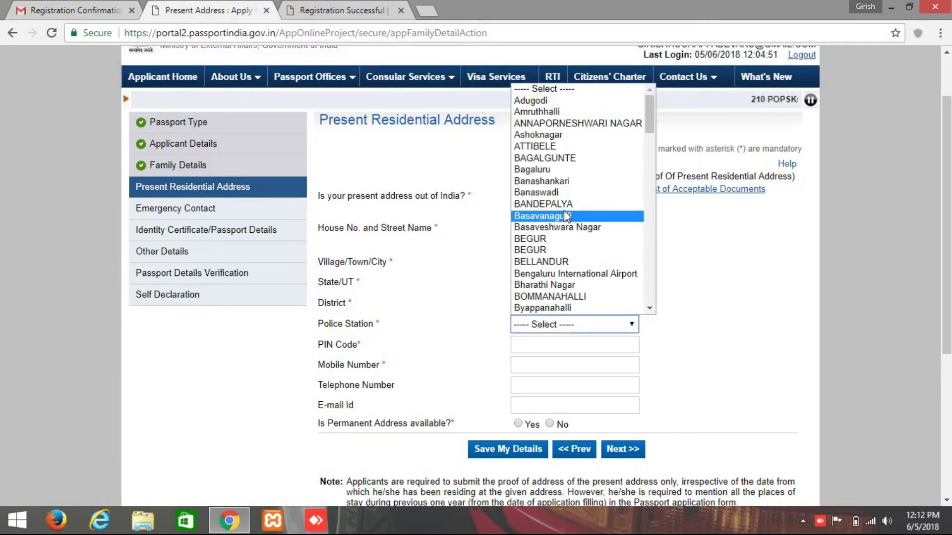
pyautogui.press('Up')
pyautogui.press('Up')
pyautogui.click(558, 239)
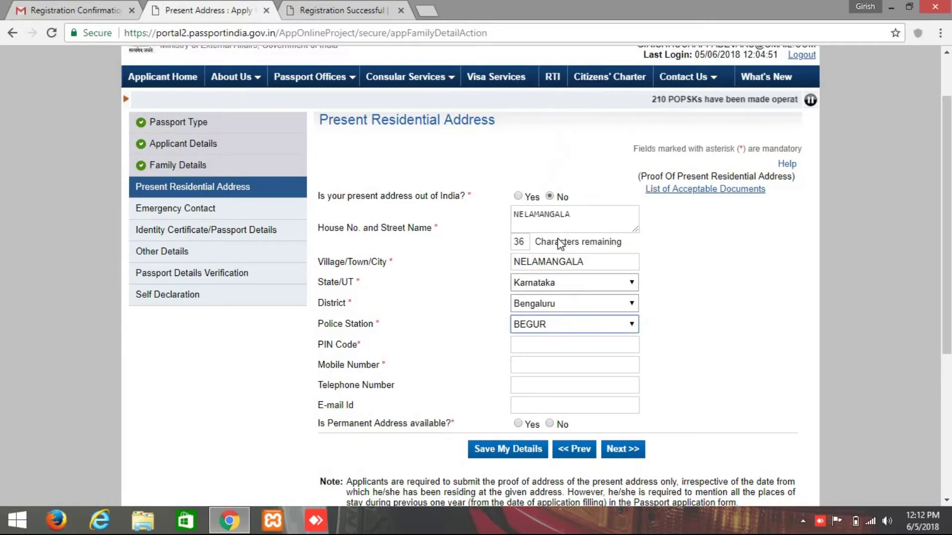
pyautogui.scroll(-3, 561, 210)
# Enter the PIN code, mobile number and e-mail, and mark permanent address as same as present.
pyautogui.click(560, 209)
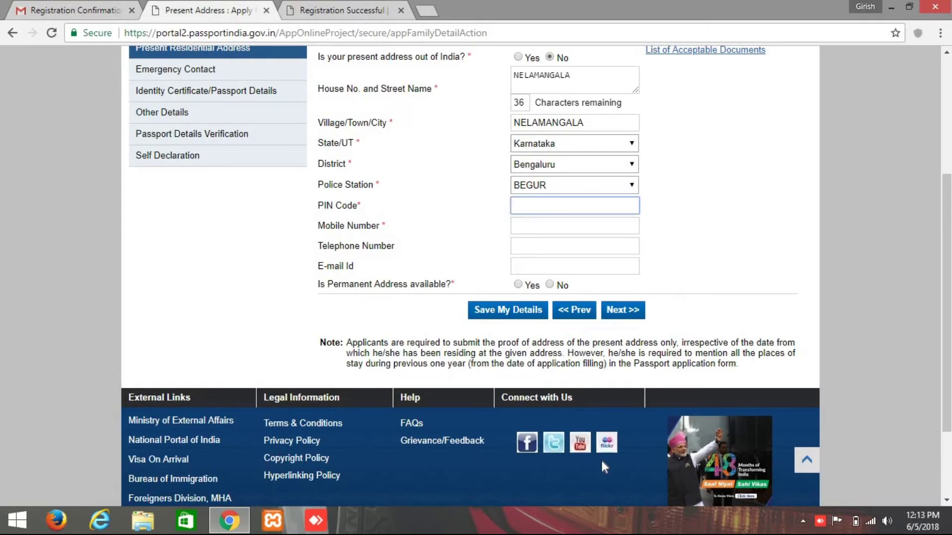
pyautogui.write('562123')
pyautogui.click(563, 232)
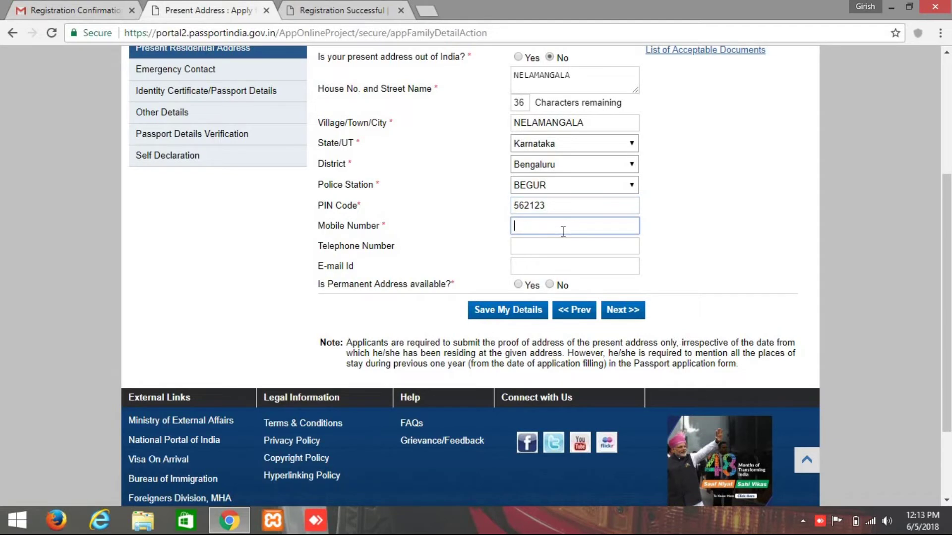
pyautogui.write('70')
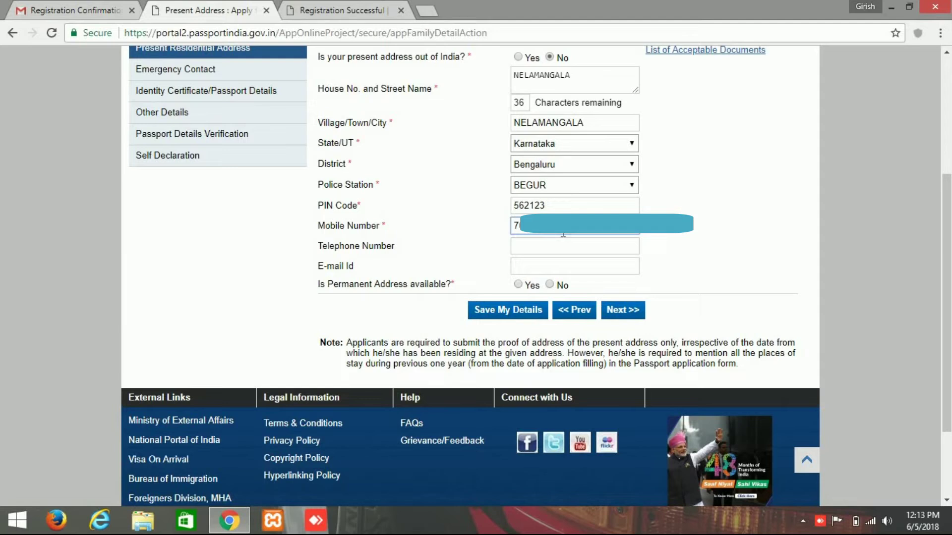
pyautogui.click(556, 248)
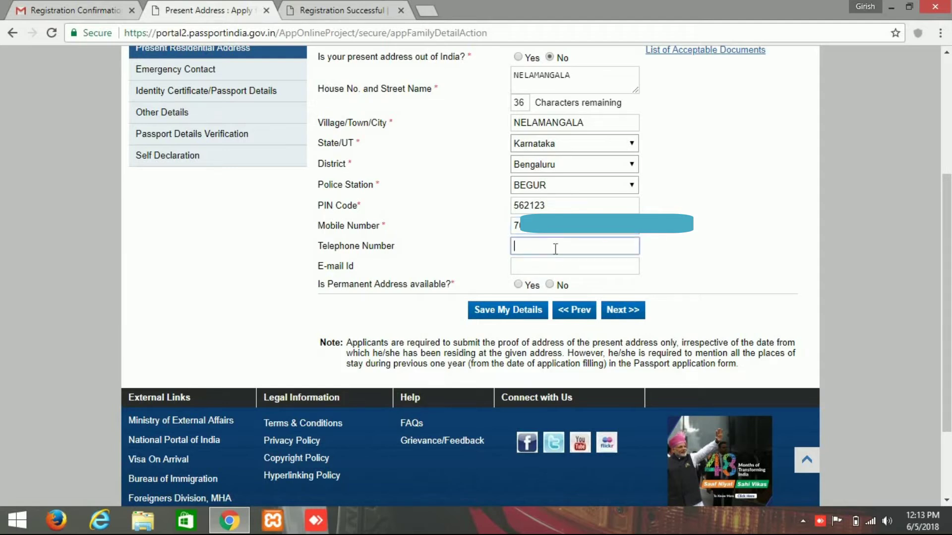
pyautogui.click(579, 268)
pyautogui.write('sa')
pyautogui.press('BackSpace')
pyautogui.press('BackSpace')
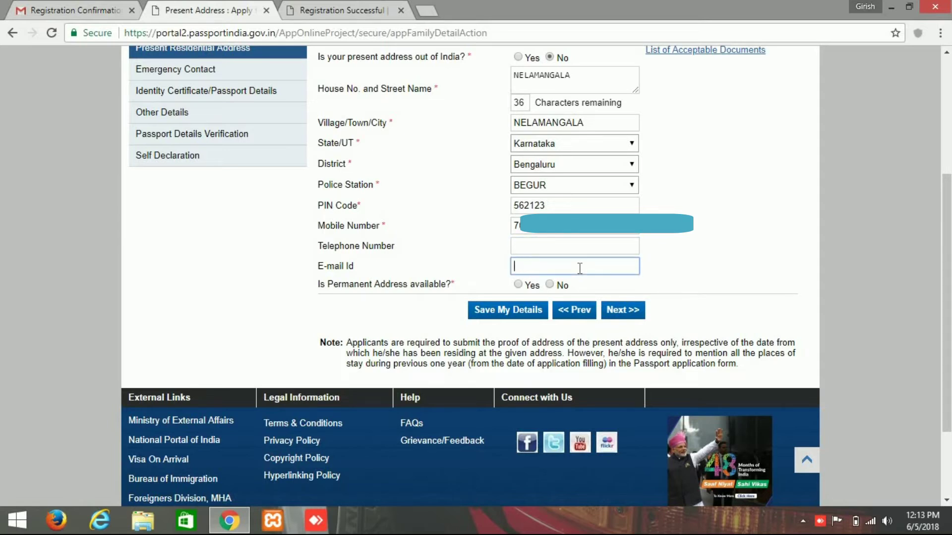
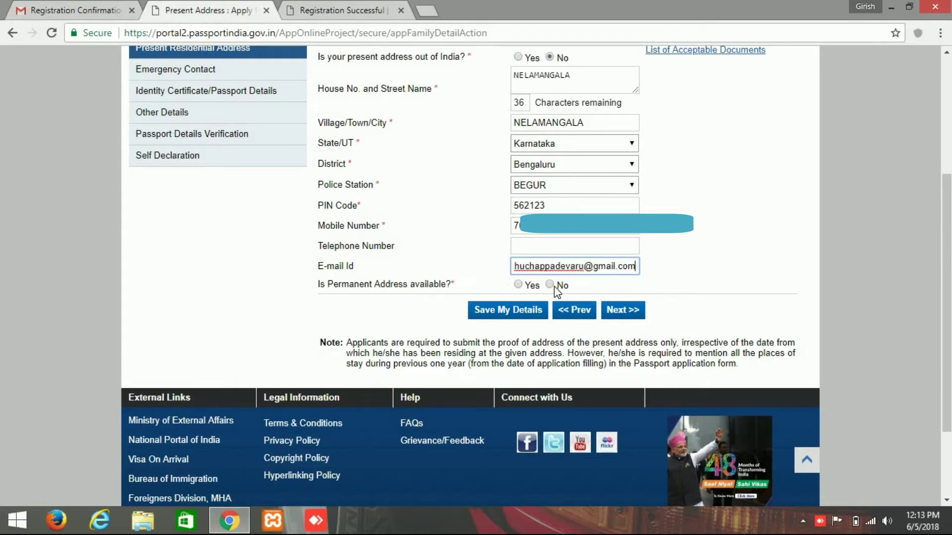
pyautogui.click(518, 286)
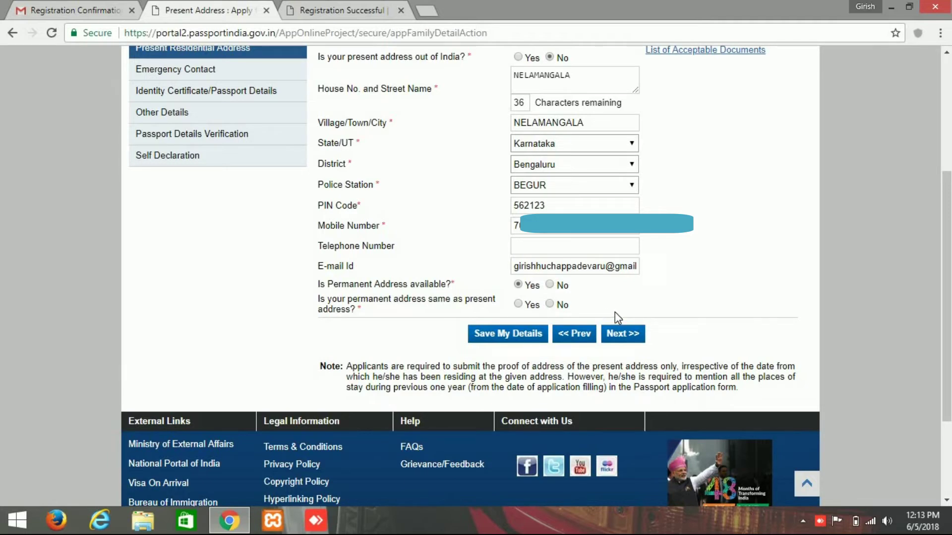
pyautogui.click(525, 308)
# Submit the present address and review the PIN-not-in-district error.
pyautogui.click(613, 335)
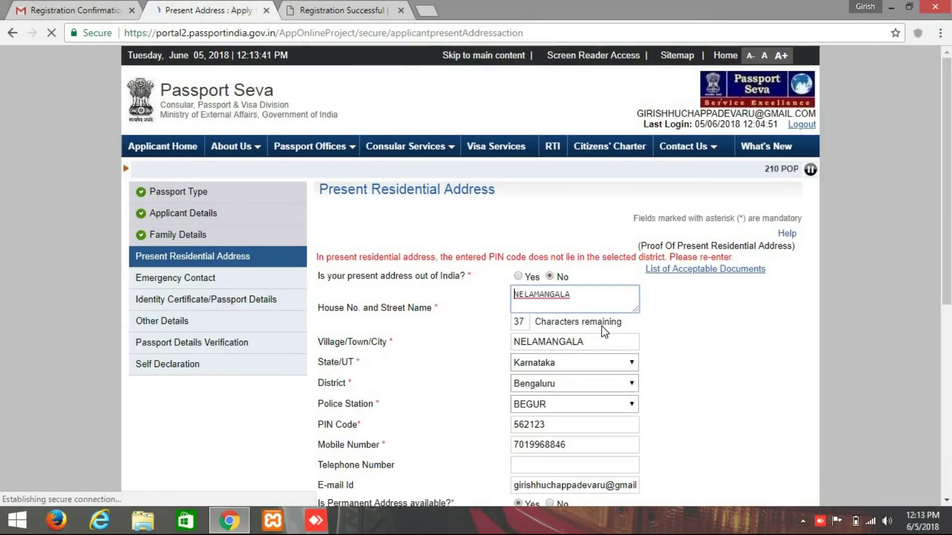
pyautogui.scroll(-3, 602, 325)
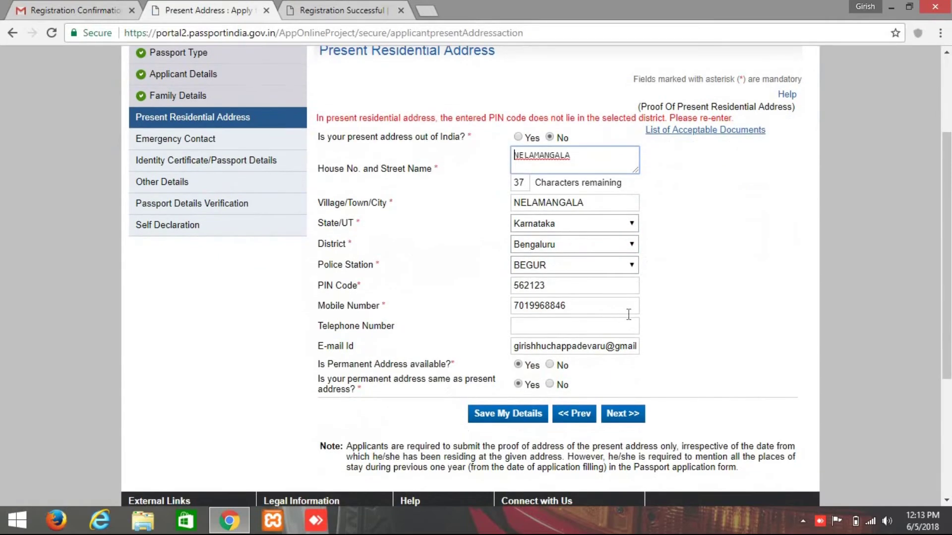
pyautogui.scroll(-2, 707, 266)
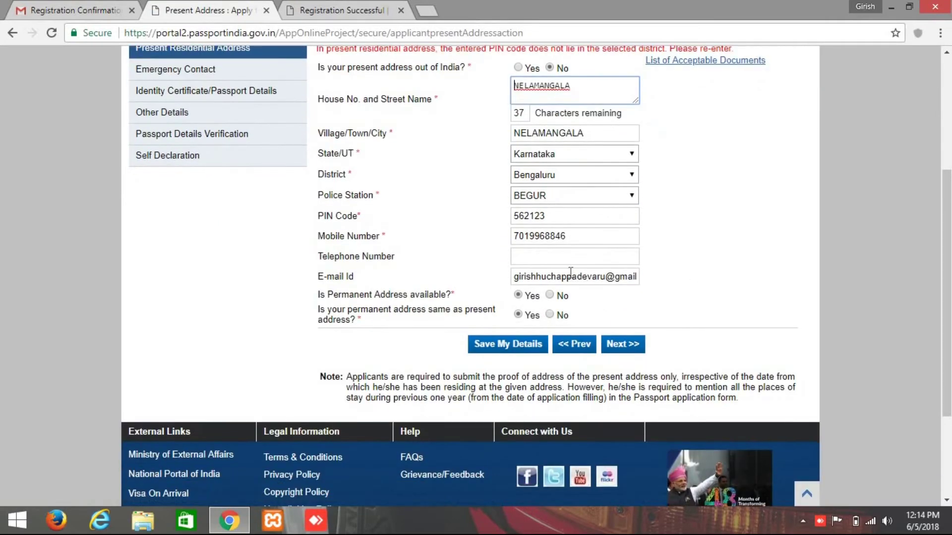
pyautogui.scroll(2, 582, 222)
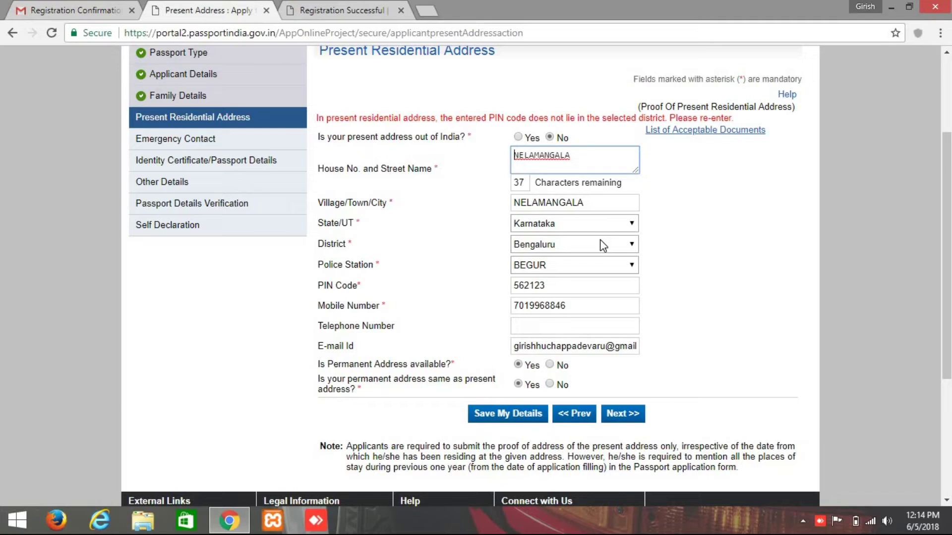
# Replace the PIN code with the corrected value and resubmit the address.
pyautogui.click(568, 285)
pyautogui.hotkey('ctrl', 'a')
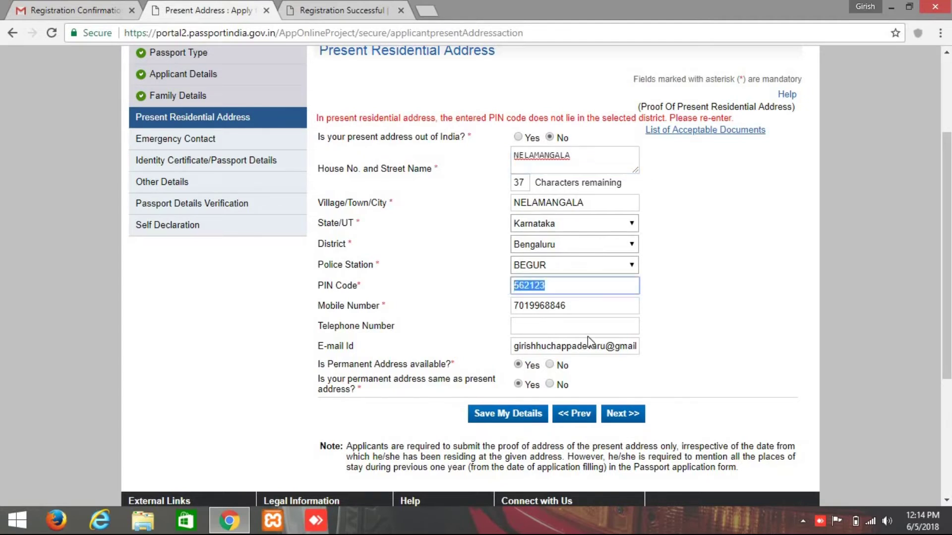
pyautogui.write('56')
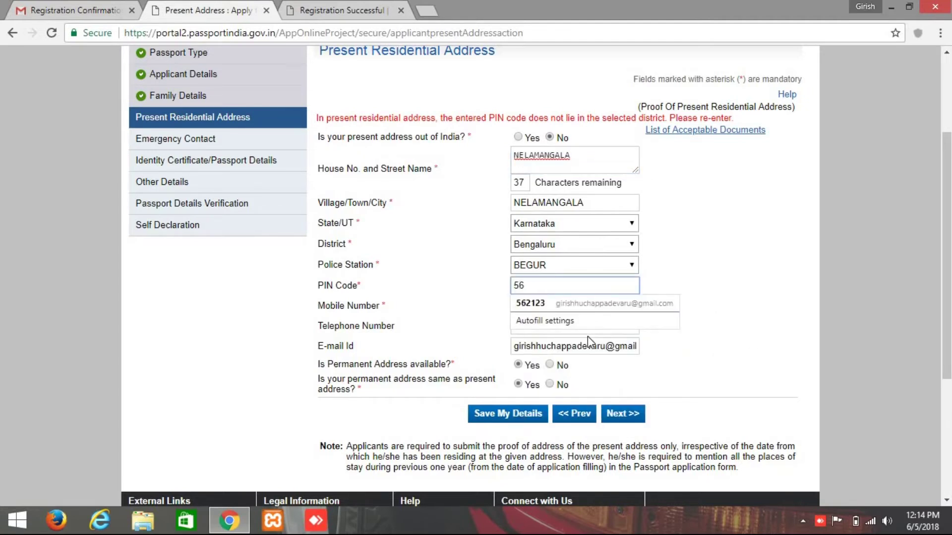
pyautogui.write('2162')
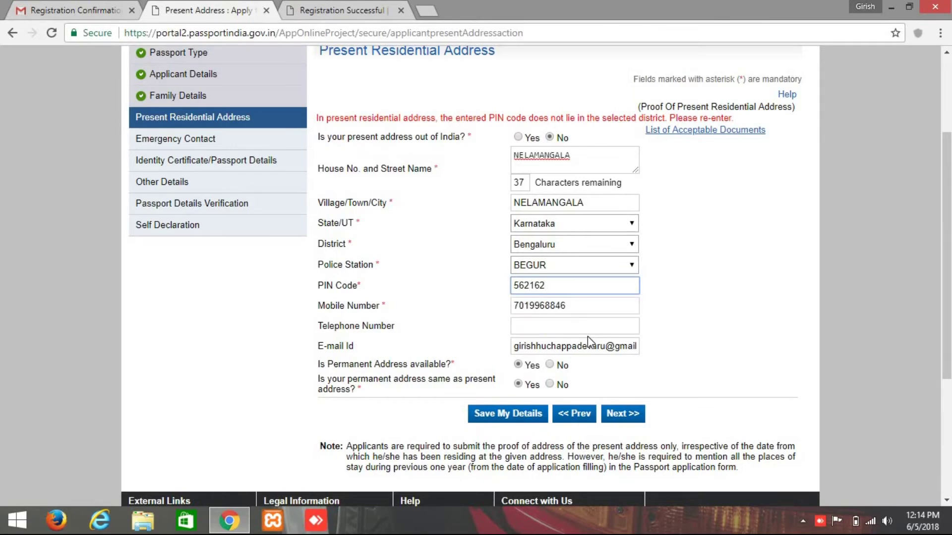
pyautogui.scroll(-1, 575, 349)
pyautogui.click(626, 346)
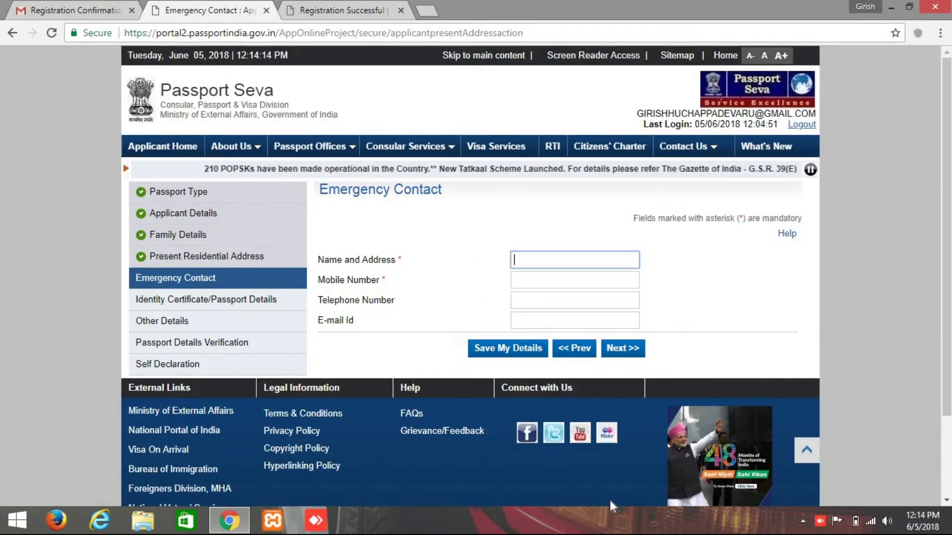
# Enter the emergency contact's name, mobile number and e-mail from the suggestion, then save and continue.
pyautogui.write('girish')
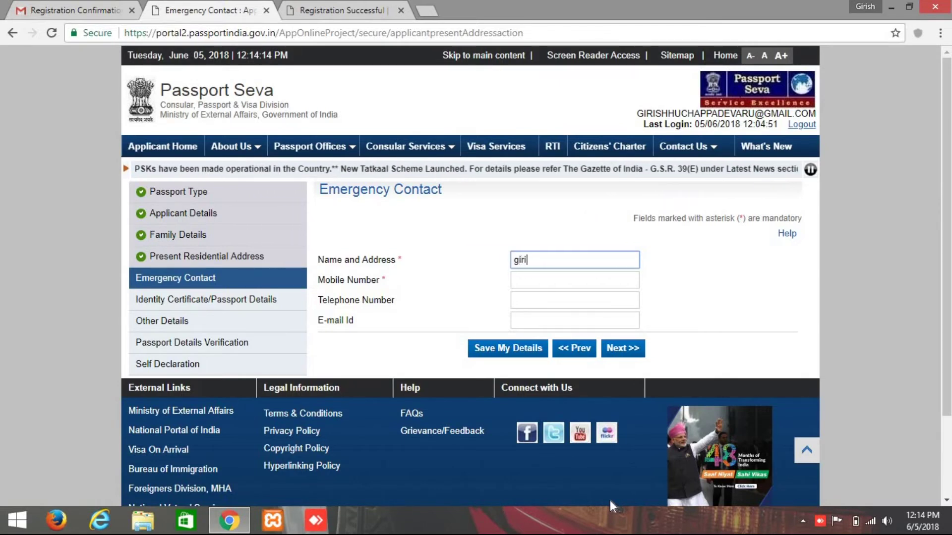
pyautogui.click(574, 279)
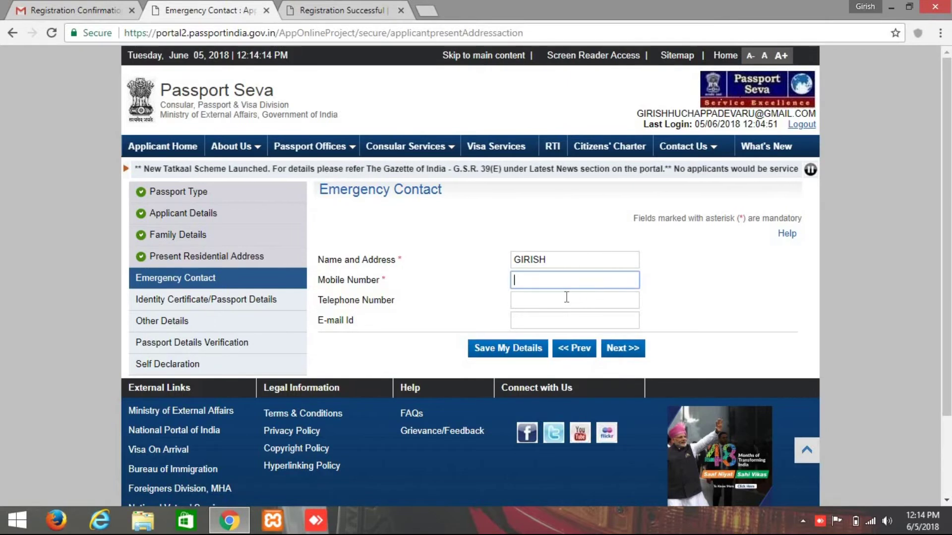
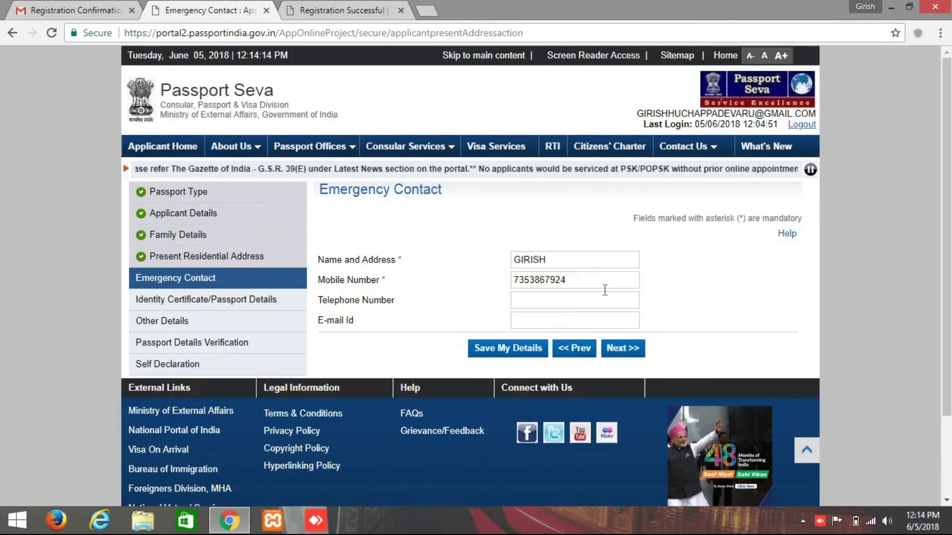
pyautogui.click(576, 307)
pyautogui.click(713, 268)
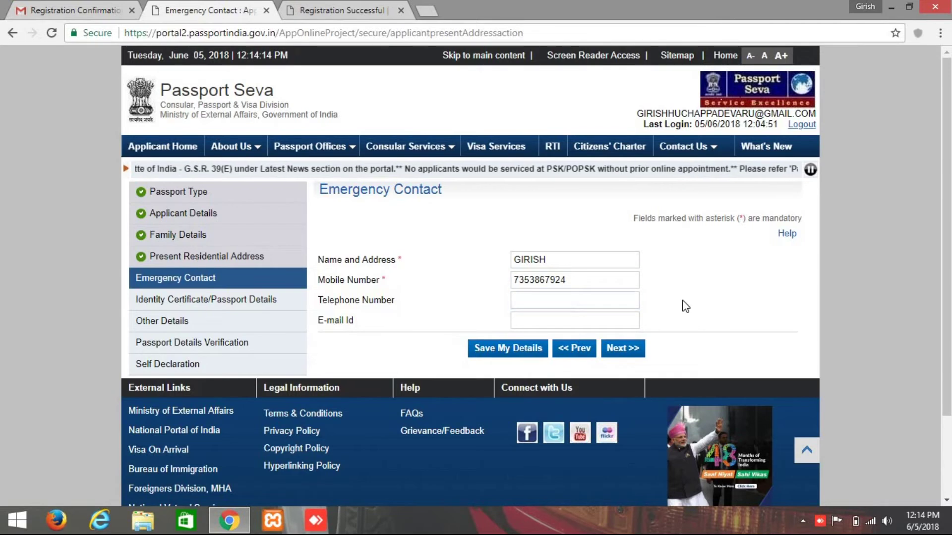
pyautogui.click(573, 318)
pyautogui.write('g')
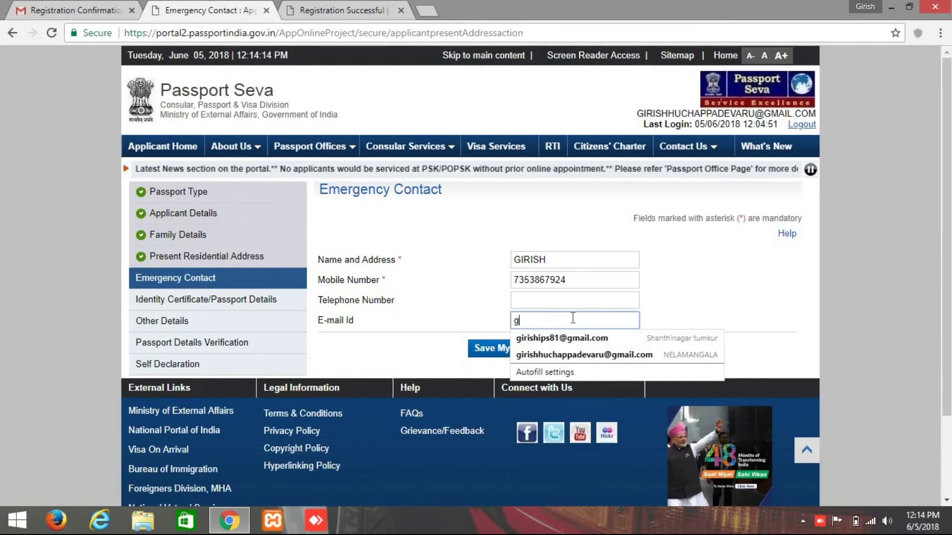
pyautogui.write('irish')
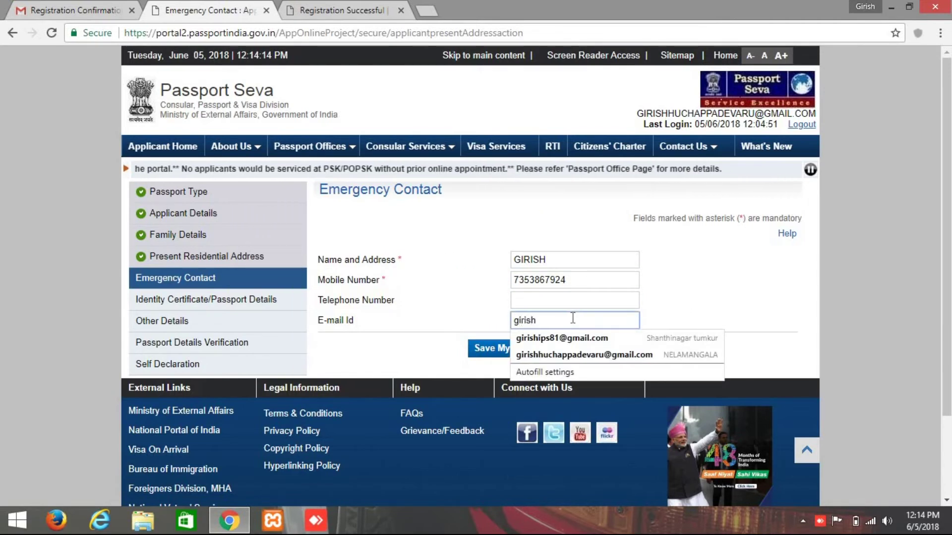
pyautogui.press('BackSpace')
pyautogui.press('BackSpace')
pyautogui.press('BackSpace')
pyautogui.press('BackSpace')
pyautogui.press('BackSpace')
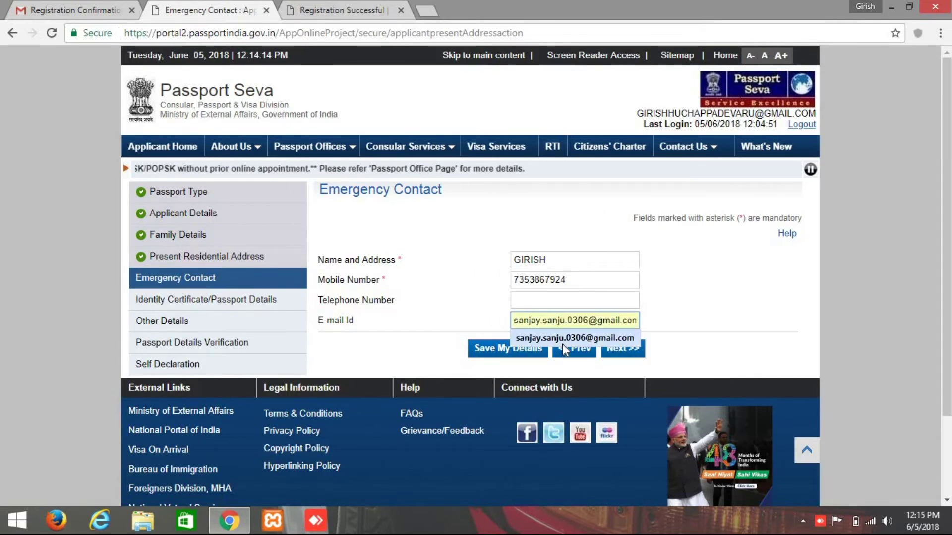
pyautogui.click(563, 340)
pyautogui.click(617, 349)
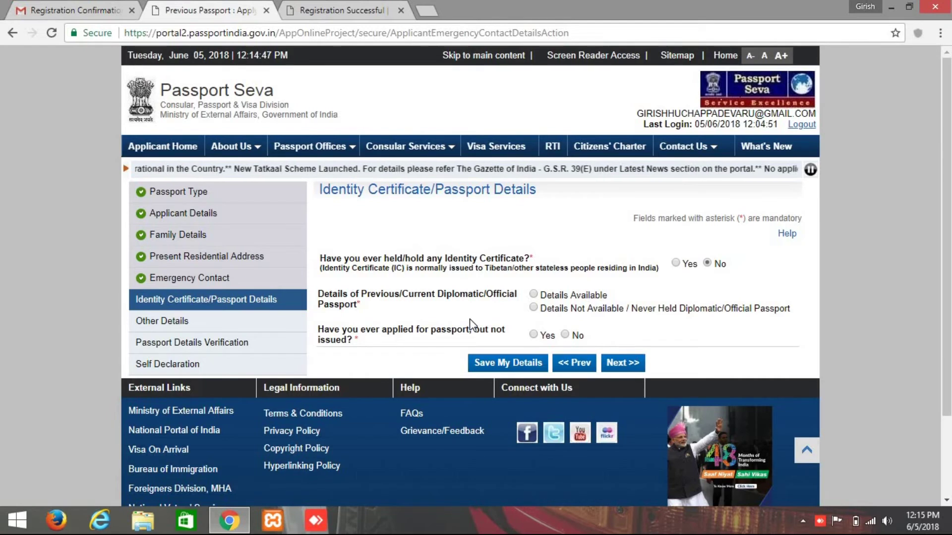
# Declare no previous diplomatic or official passport and no applied-but-not-issued passport application.
pyautogui.click(533, 308)
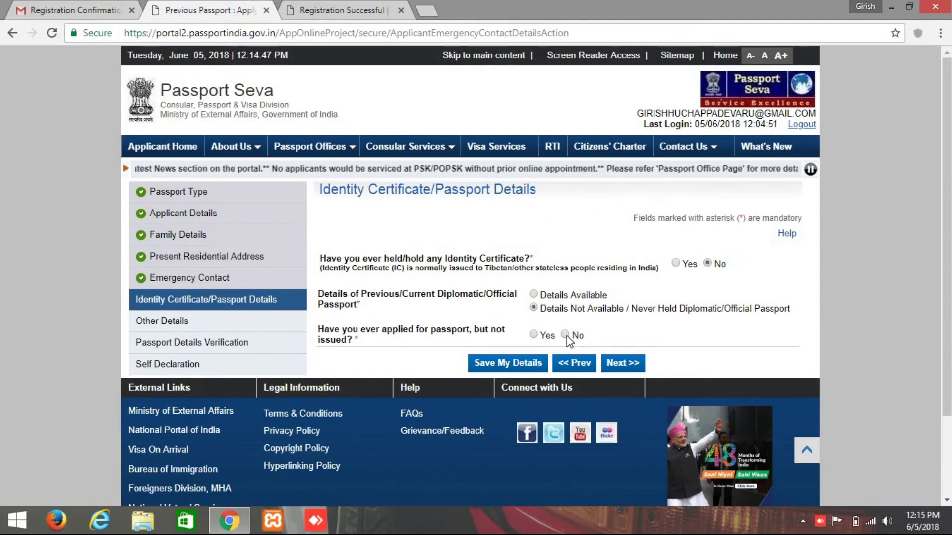
pyautogui.click(565, 334)
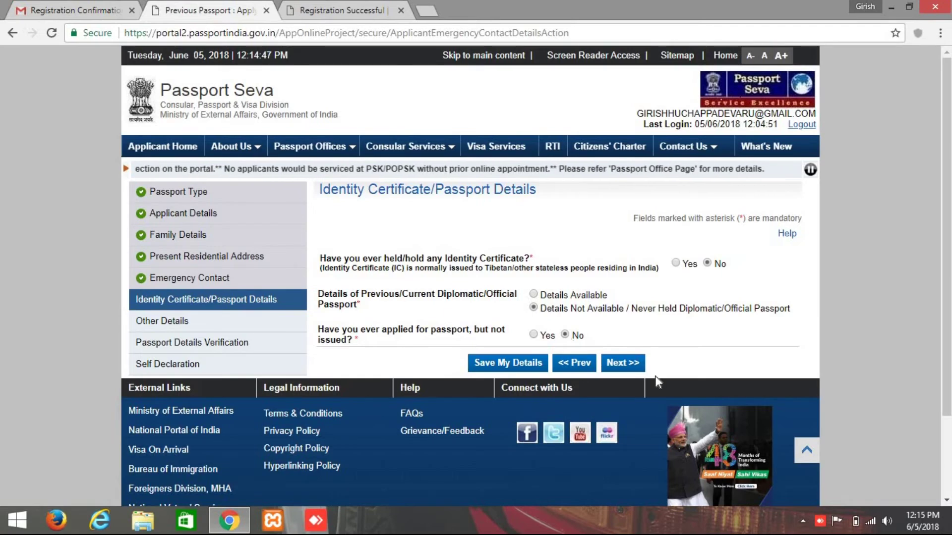
pyautogui.click(610, 364)
# Answer No to the criminal proceedings, conviction, refusal, impoundment, asylum and Emergency Certificate questions.
pyautogui.scroll(-3, 569, 296)
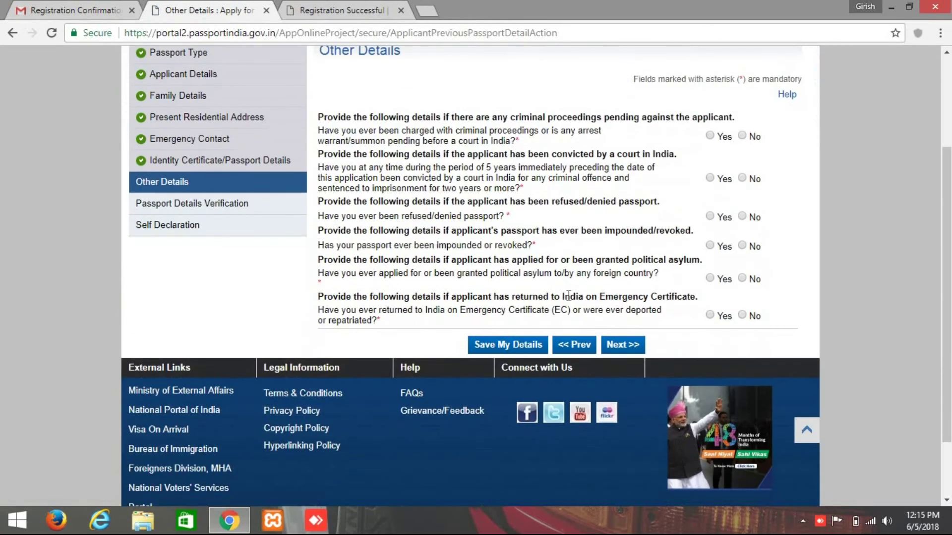
pyautogui.scroll(2, 569, 296)
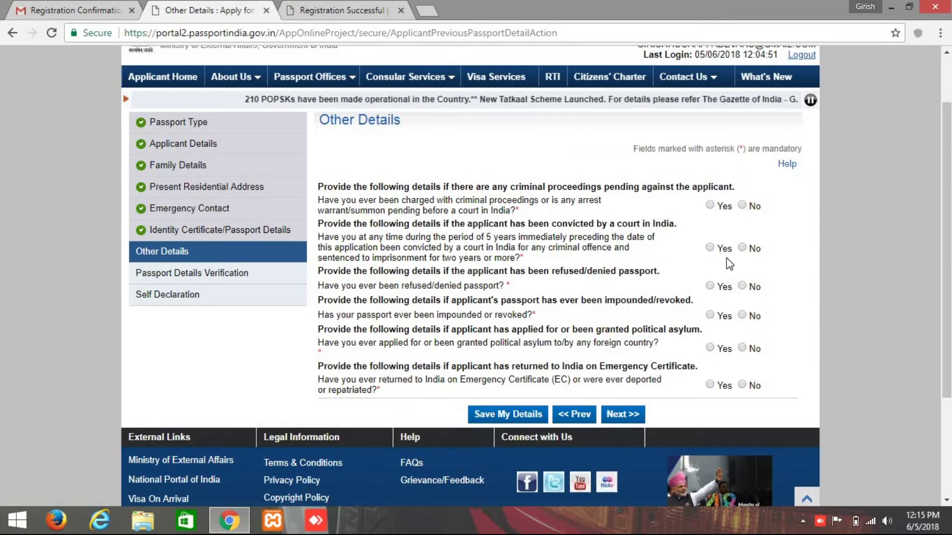
pyautogui.click(742, 205)
pyautogui.click(744, 248)
pyautogui.click(743, 286)
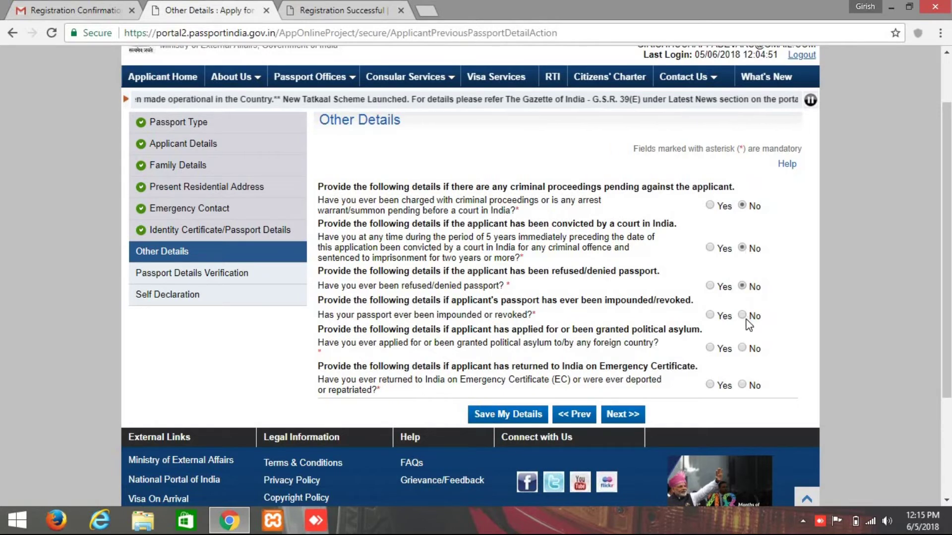
pyautogui.click(742, 315)
pyautogui.click(742, 348)
pyautogui.click(742, 385)
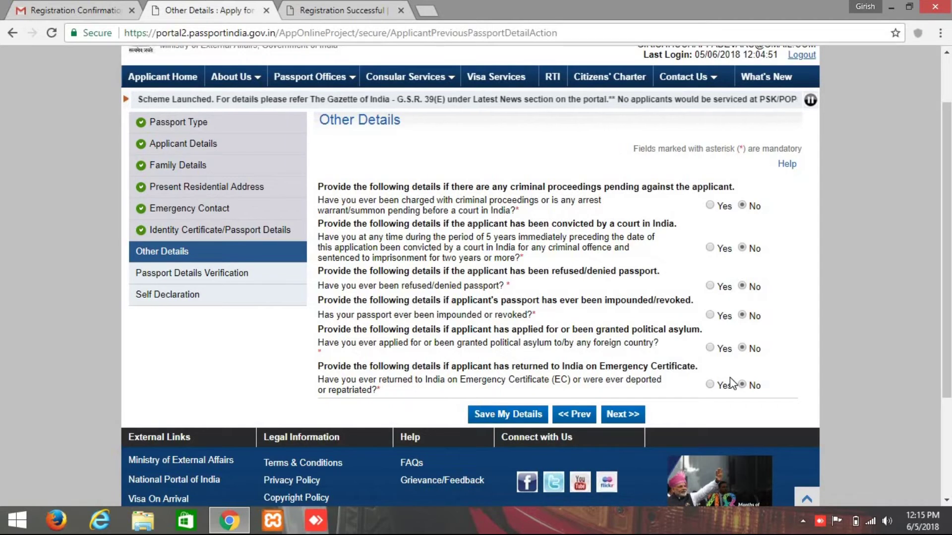
pyautogui.click(623, 414)
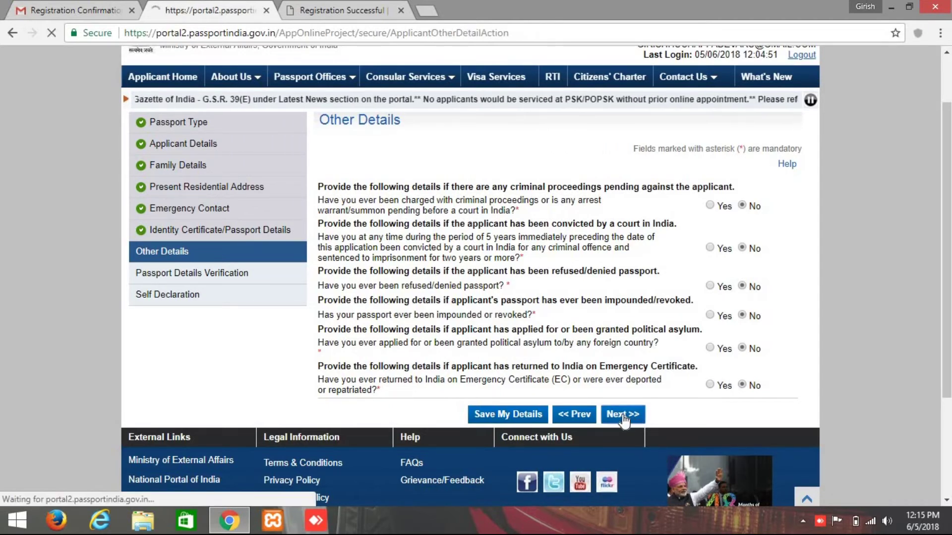
# Review the Passport Details Verification preview and accept it to reach Self Declaration.
pyautogui.scroll(-4, 624, 421)
pyautogui.scroll(3, 624, 421)
pyautogui.scroll(-5, 624, 421)
pyautogui.scroll(4, 624, 421)
pyautogui.scroll(3, 624, 421)
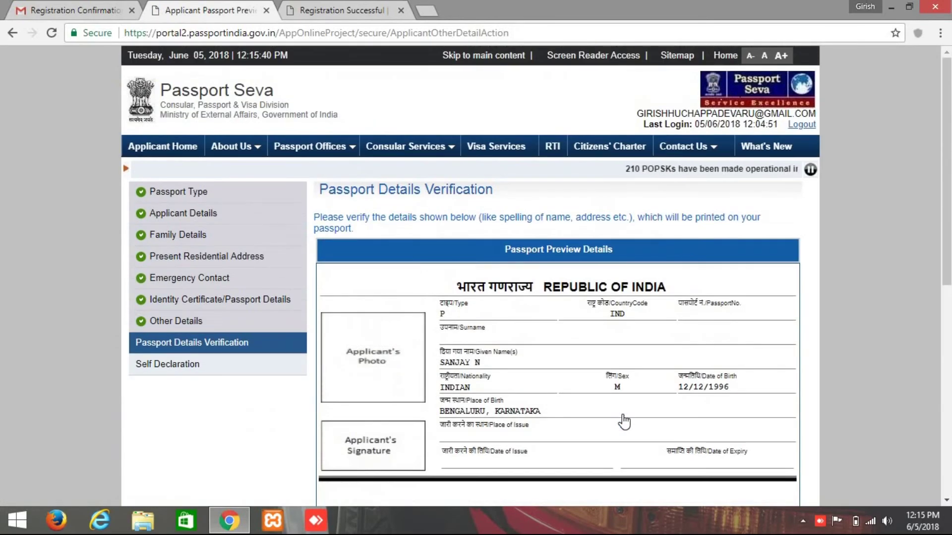
pyautogui.scroll(-6, 563, 347)
pyautogui.scroll(-3, 564, 347)
pyautogui.scroll(4, 563, 347)
pyautogui.scroll(-1, 563, 346)
pyautogui.scroll(-1, 563, 347)
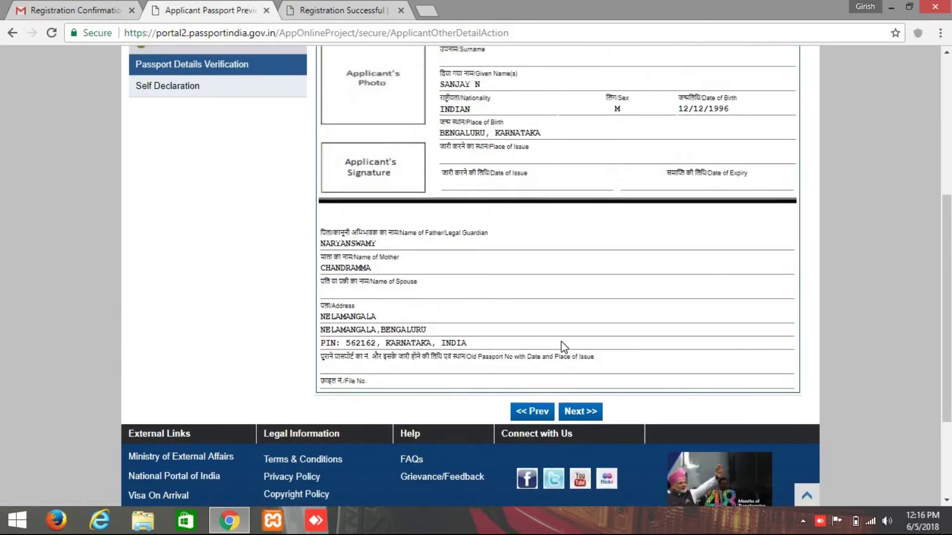
pyautogui.scroll(-3, 563, 347)
pyautogui.scroll(1, 570, 347)
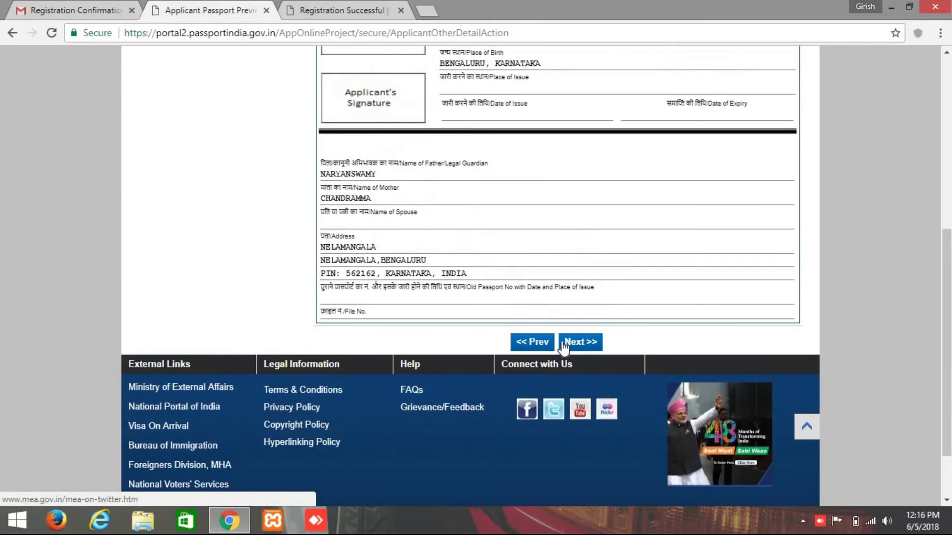
pyautogui.click(572, 343)
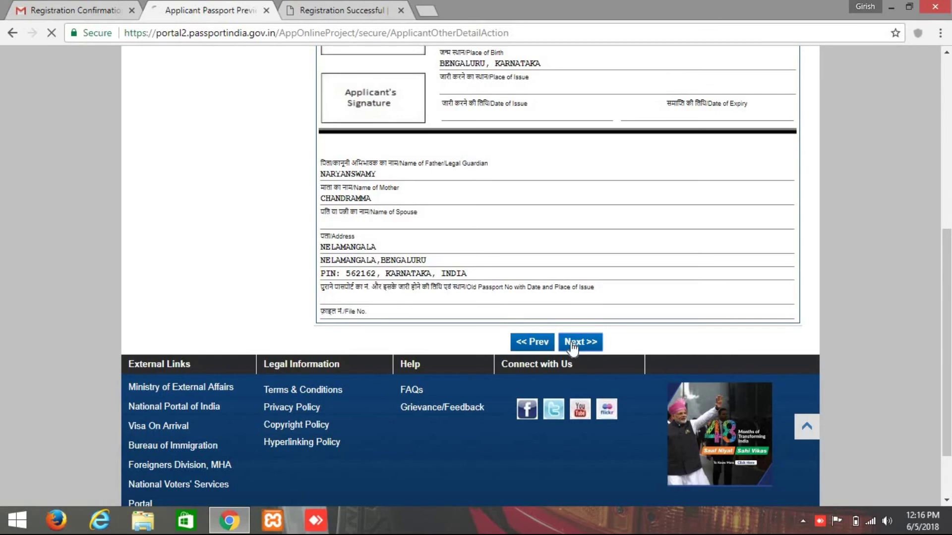
pyautogui.scroll(5, 572, 349)
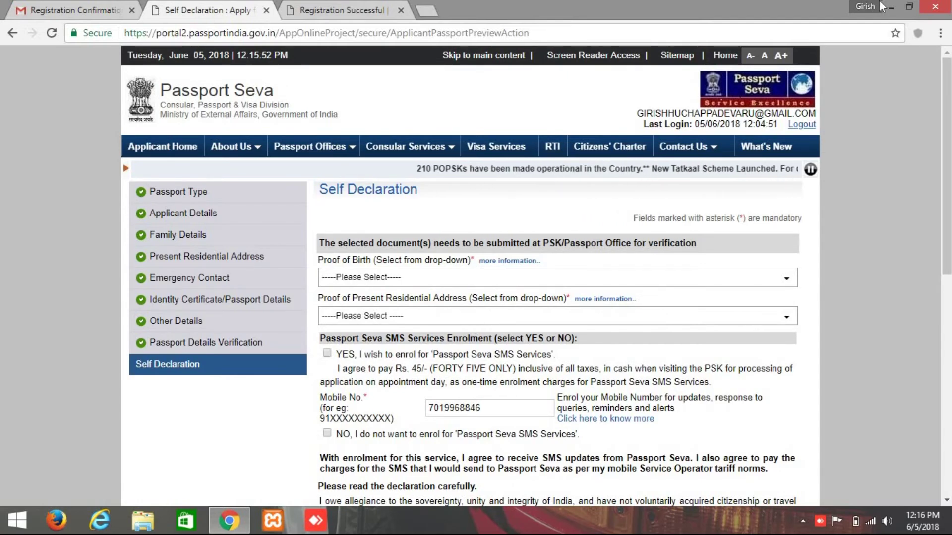
# Minimise the Chrome window to show the Windows desktop.
pyautogui.click(890, 7)
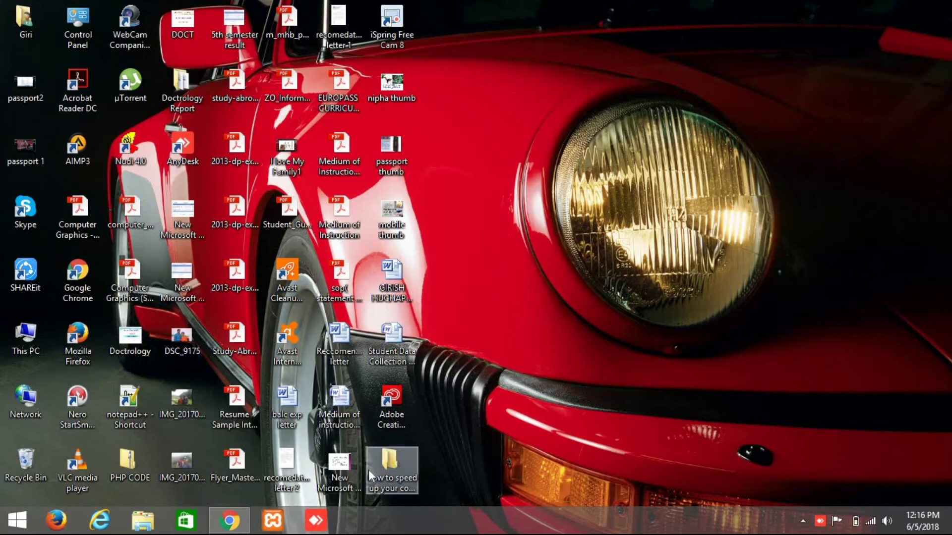
# Start the Kannada slideshow on date-of-birth proofs from the desktop and advance one slide.
pyautogui.doubleClick(336, 479)
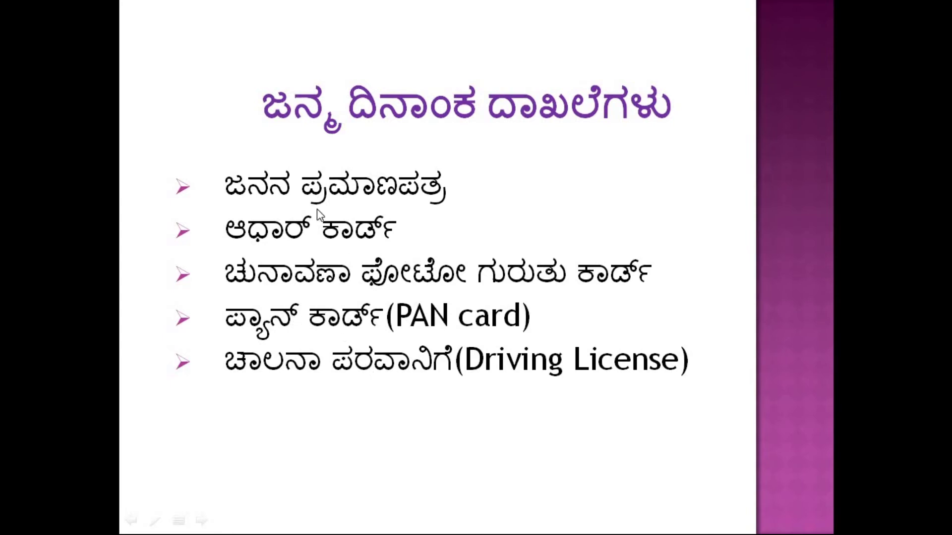
pyautogui.click(382, 300)
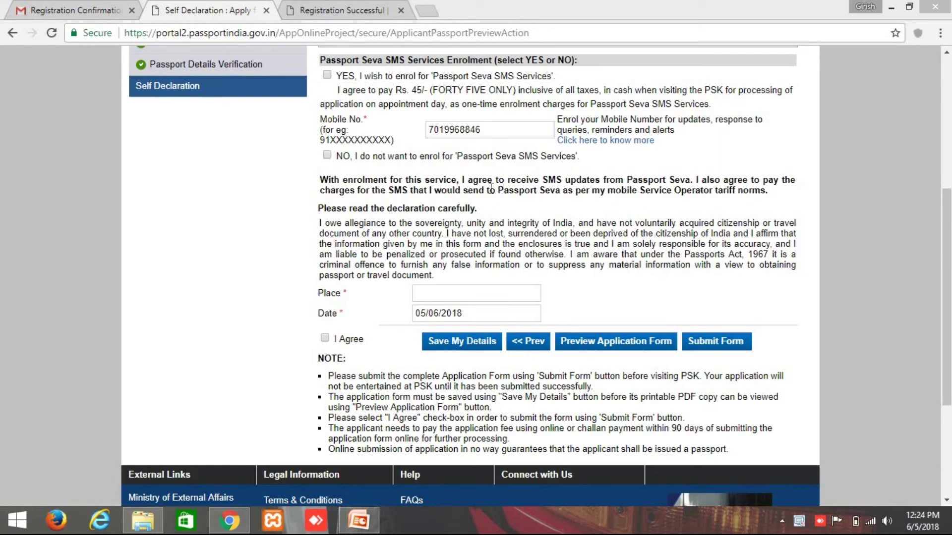
# Tick 'NO, I do not want to enrol for Passport Seva SMS Services'.
pyautogui.click(328, 155)
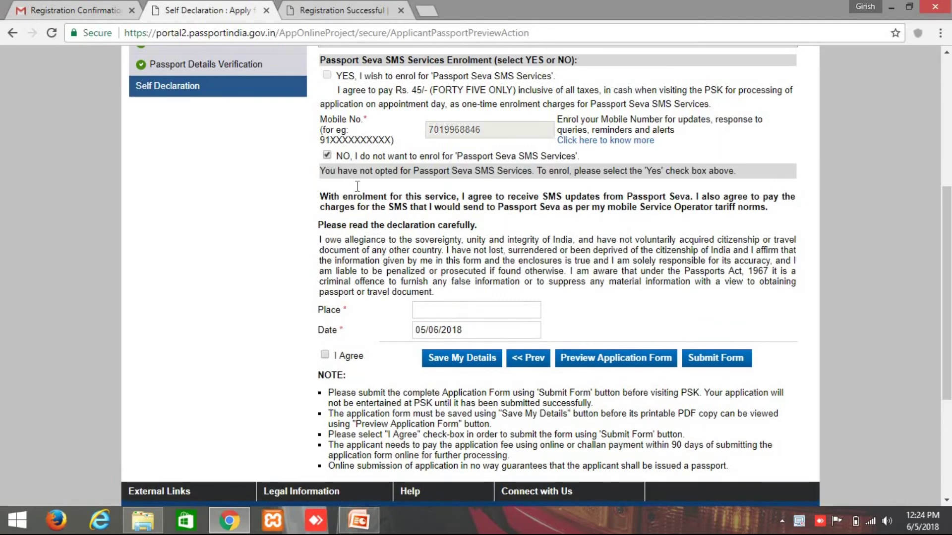
pyautogui.scroll(-1, 349, 182)
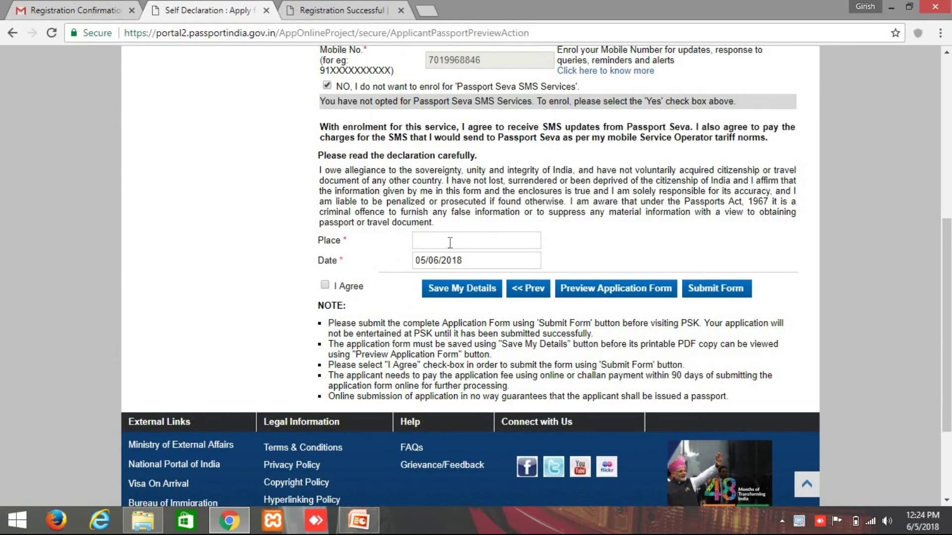